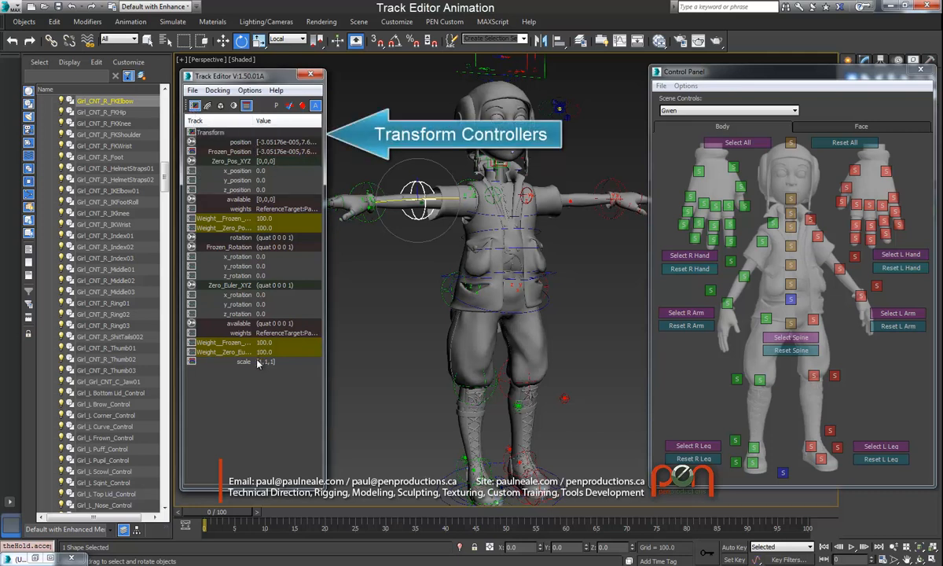
Bend the right FK elbow control to about 81 degrees around its local Z axis, and zero its z_rotation track.
middle_click_drag(416, 195, 455, 206, "alt")
scroll(425, 198, "up", 4)
scroll(454, 211, "down", 1)
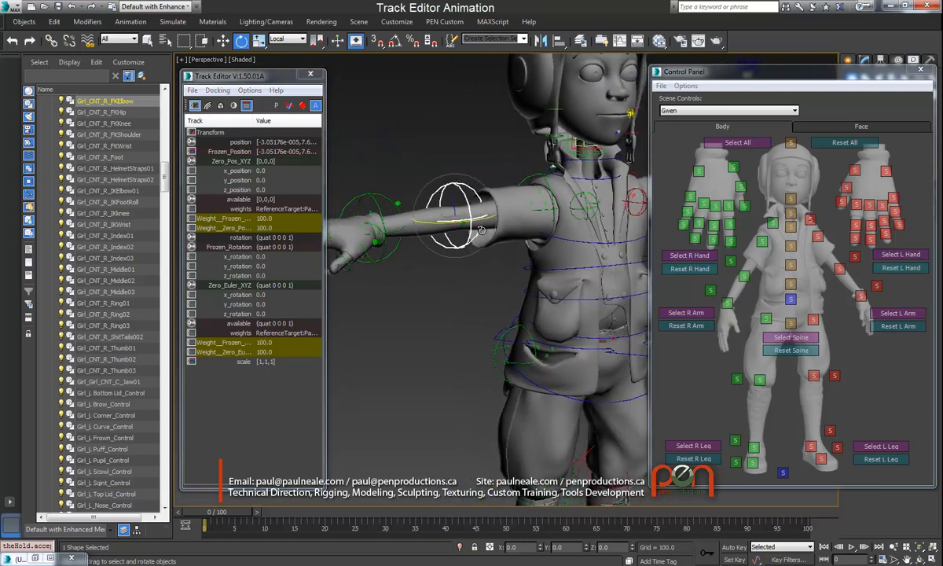
left_click_drag(486, 219, 473, 208)
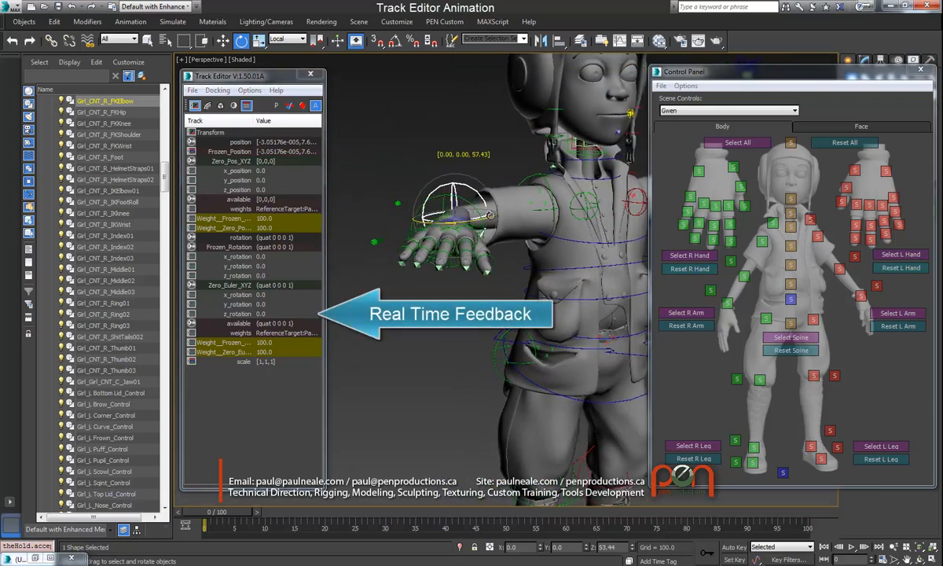
middle_click_drag(472, 206, 454, 251, "alt")
left_click_drag(454, 251, 456, 248)
mouse_move(456, 249)
middle_mouse_down("alt")
mouse_move(474, 250)
mouse_move(460, 233)
middle_mouse_up("alt")
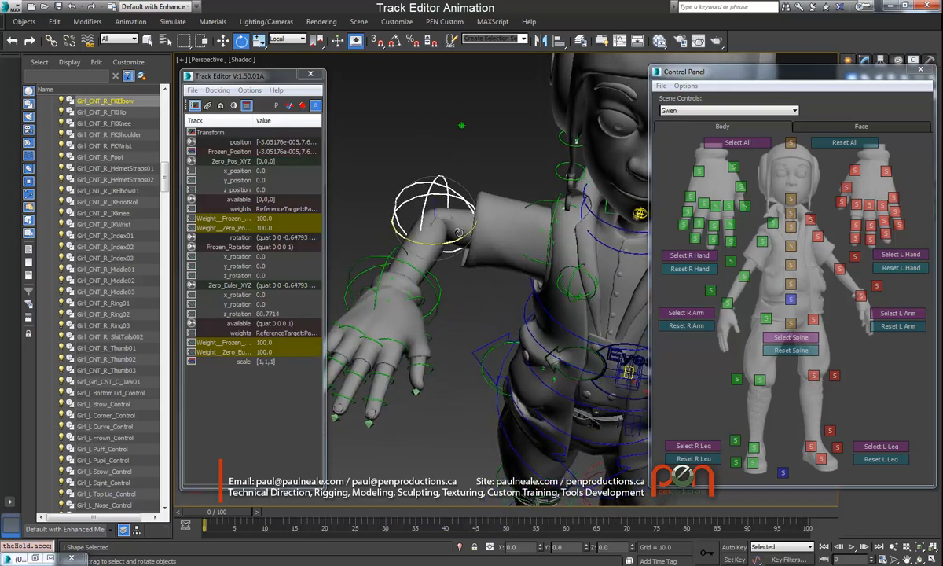
right_click(244, 314)
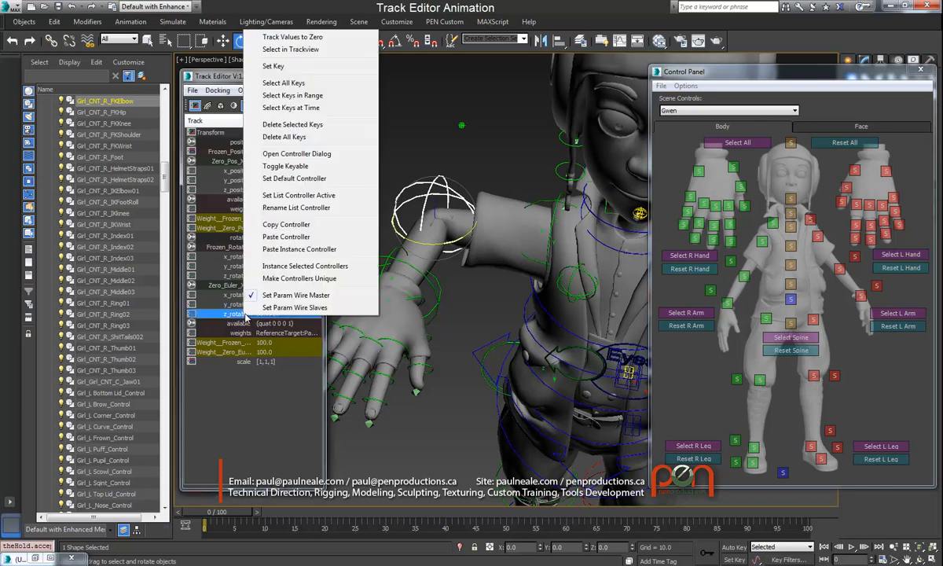
left_click(274, 40)
Rotate the right FK shoulder, elbow and wrist controls one after another to swing and bend the arm forward.
middle_click_drag(434, 295, 515, 287, "alt")
left_click(525, 210)
left_click_drag(538, 244, 559, 255)
left_click(509, 266)
left_click_drag(522, 310, 561, 294)
left_click(503, 365)
left_click_drag(522, 375, 552, 366)
Select the right FK shoulder, elbow and wrist controls together and reset their grouped z_rotation tracks to zero.
left_click(505, 271, "ctrl")
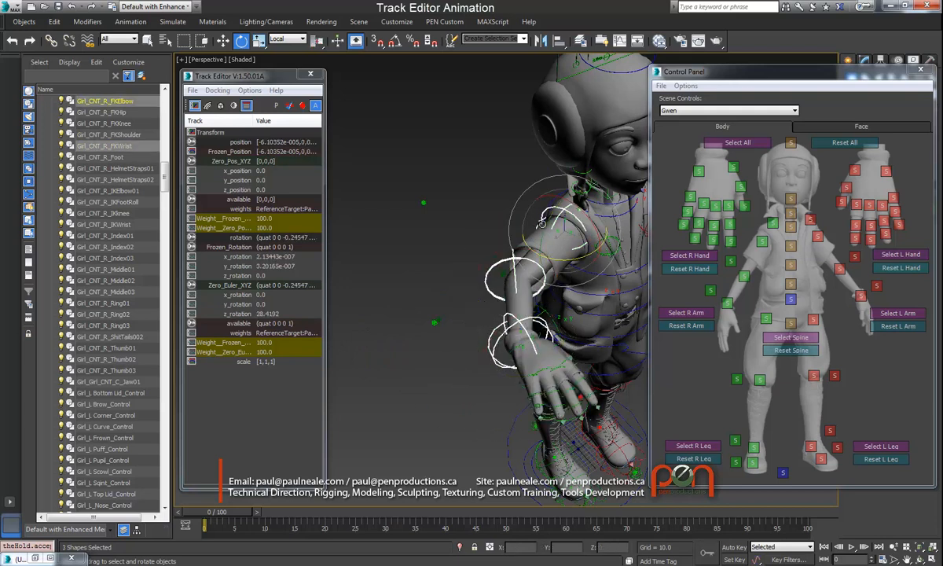
left_click(507, 209, "ctrl")
mouse_move(523, 216)
middle_mouse_down("alt")
mouse_move(492, 220)
mouse_move(524, 232)
middle_mouse_up("alt")
scroll(494, 221, "up", 2)
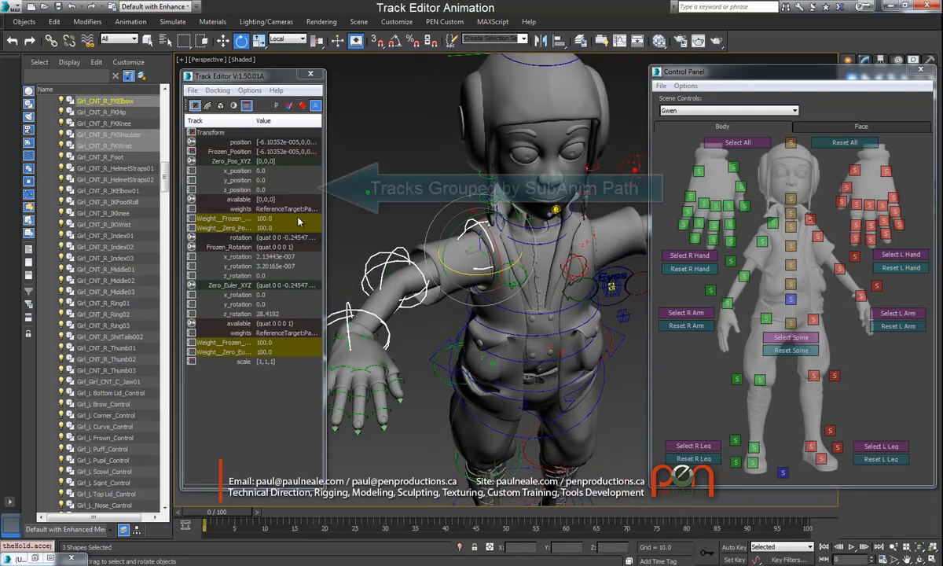
middle_click_drag(428, 288, 463, 272)
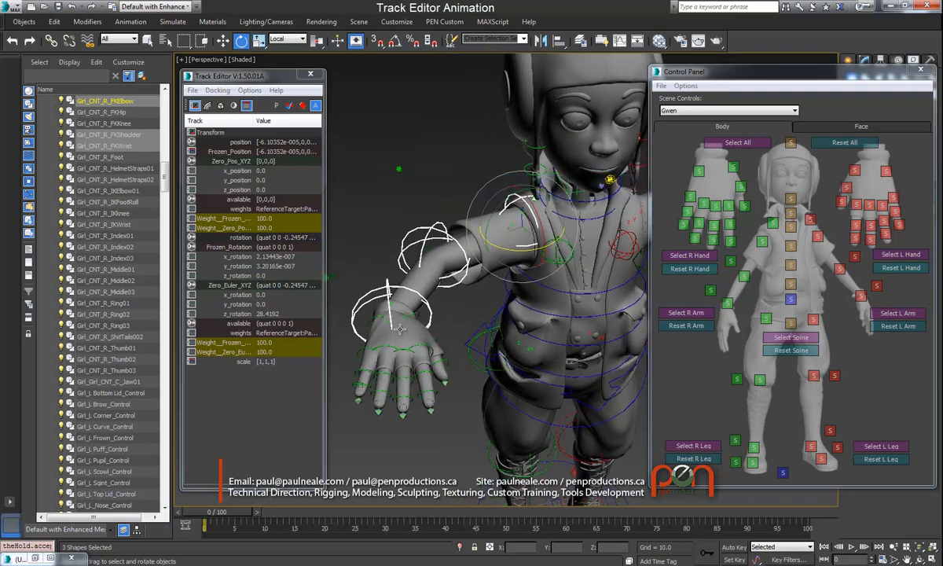
right_click(245, 318)
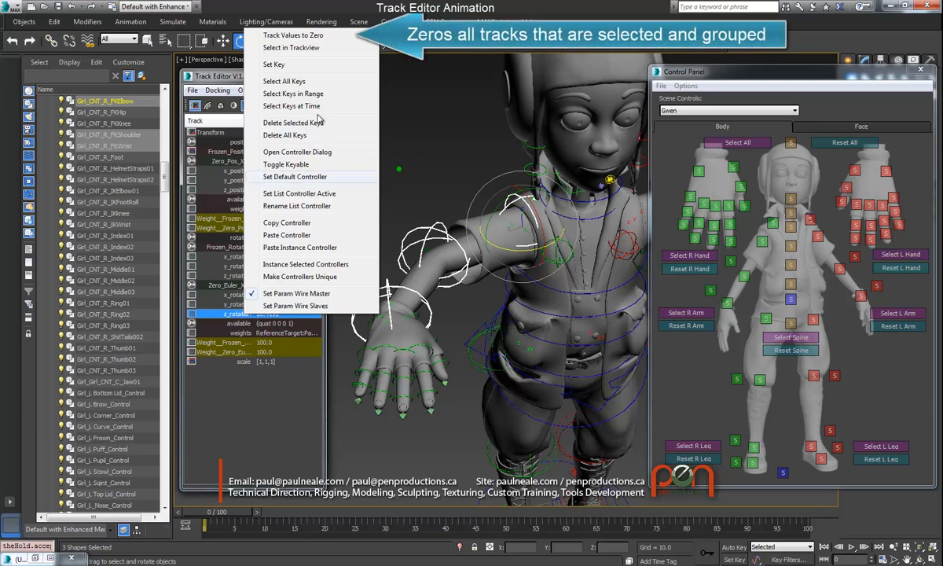
left_click(301, 36)
Set the Zero_Euler_XYZ z_rotation value to 0 for the three selected right arm controls at once.
middle_click_drag(499, 323, 497, 323)
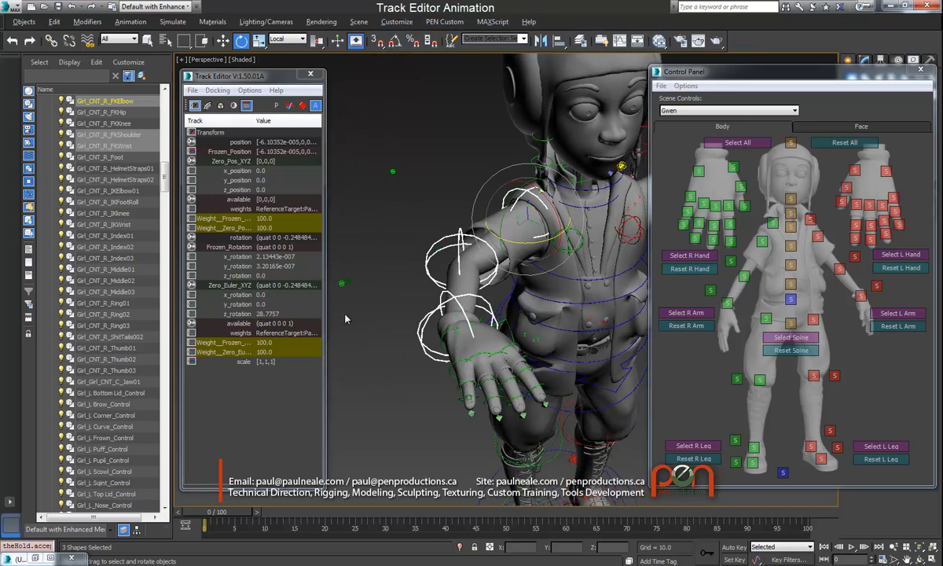
middle_click_drag(498, 307, 456, 277, "alt")
double_click(280, 316)
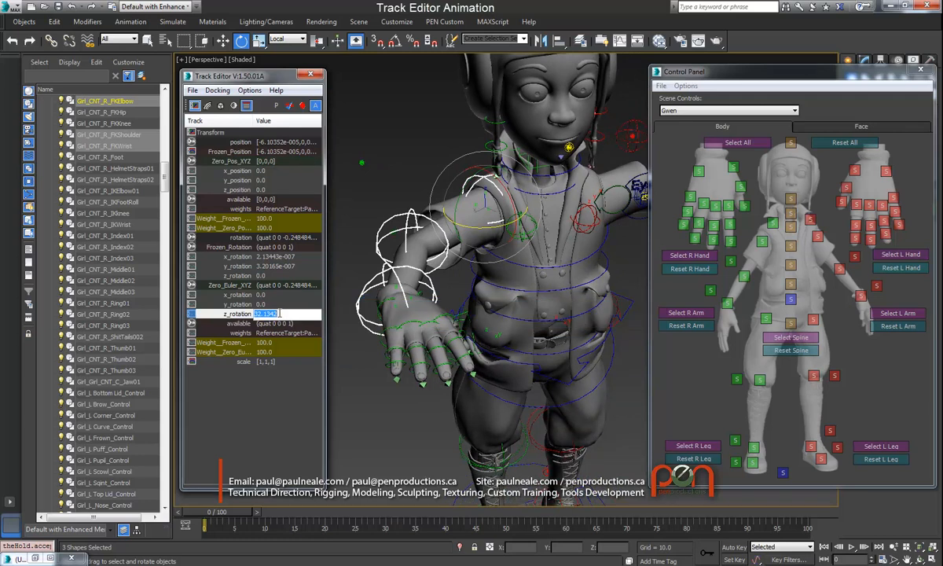
type("0")
key("Return")
Rotate the right FK elbow to about 48 degrees in Z and the right FK shoulder to about -2 degrees.
middle_click_drag(436, 243, 505, 256, "alt")
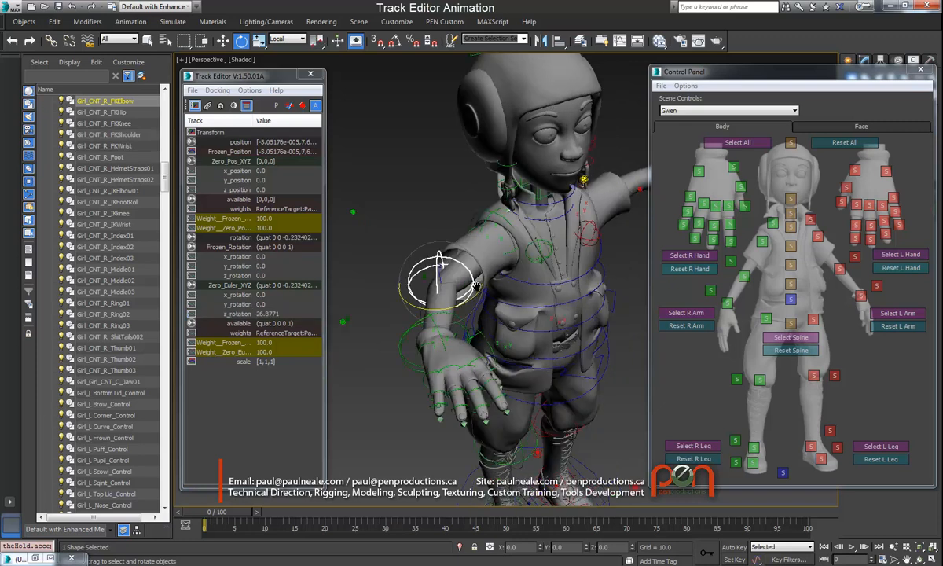
middle_click_drag(456, 271, 426, 271, "alt")
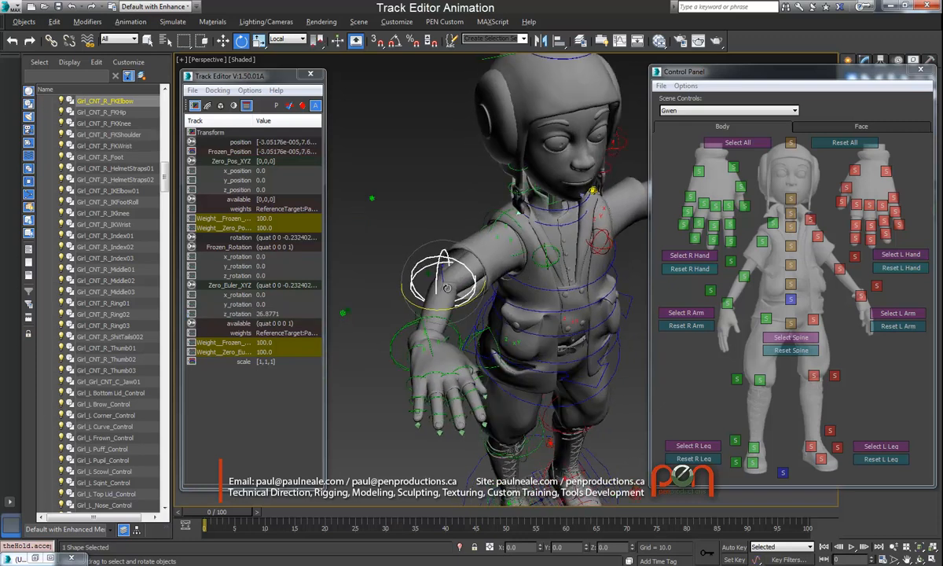
left_click_drag(454, 307, 468, 292)
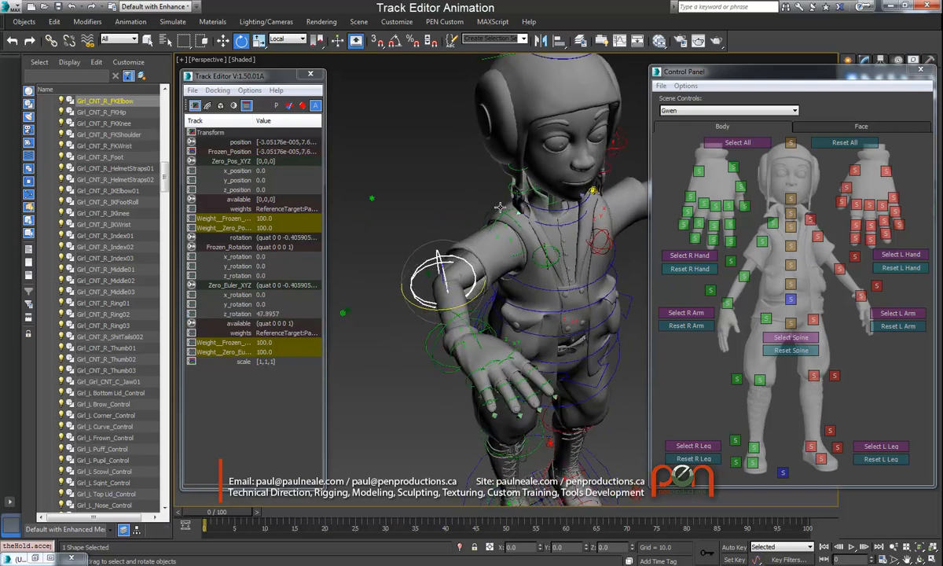
left_click(460, 209)
left_click(496, 224)
left_click_drag(465, 248, 413, 233)
Select the right FK shoulder, elbow and wrist together, switch value adjustment to relative, and enter 20 for their z_rotation.
left_click(414, 233, "ctrl")
left_click(358, 272, "ctrl")
middle_click_drag(357, 271, 434, 259, "alt")
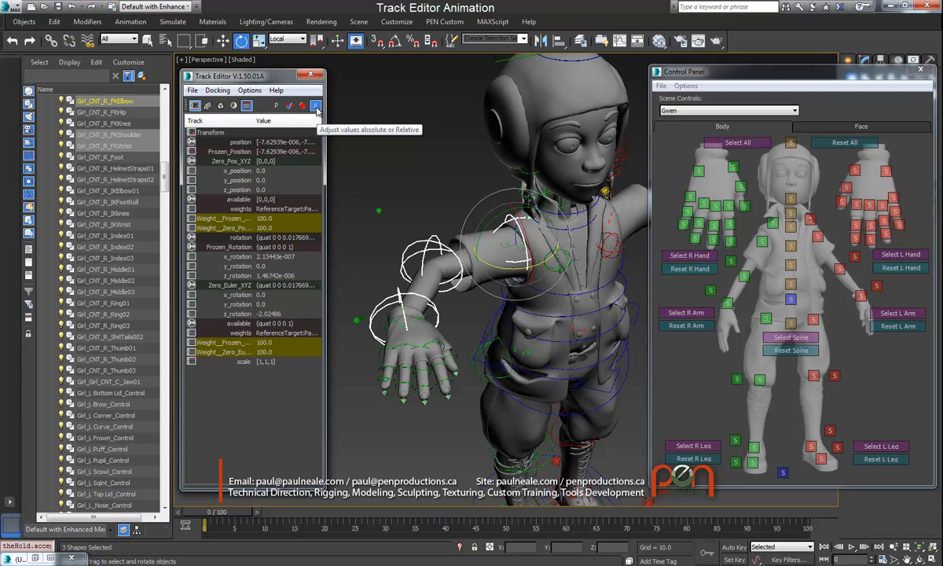
left_click(316, 108)
double_click(285, 314)
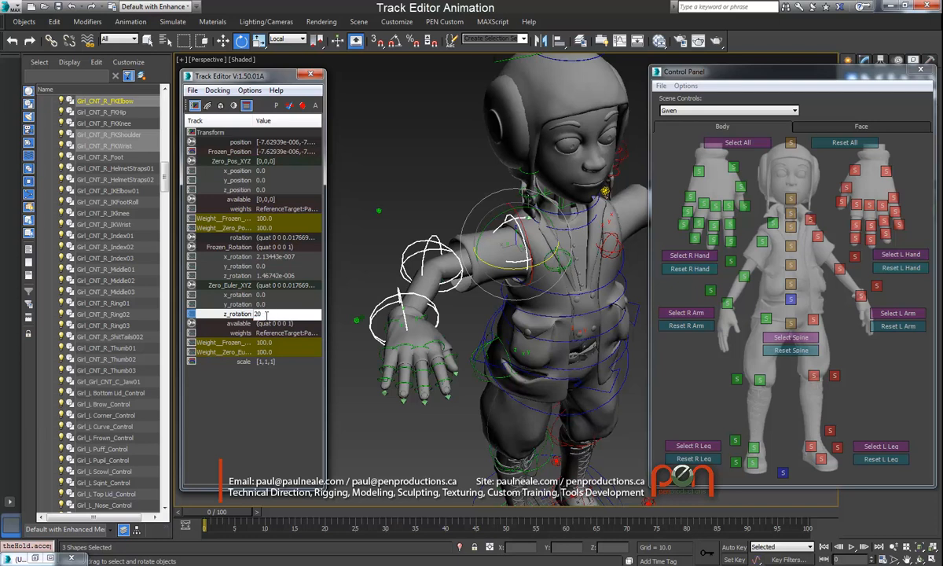
type("20")
key("Return")
Select all body controls of the Gwen character.
middle_click_drag(505, 331, 489, 295, "alt")
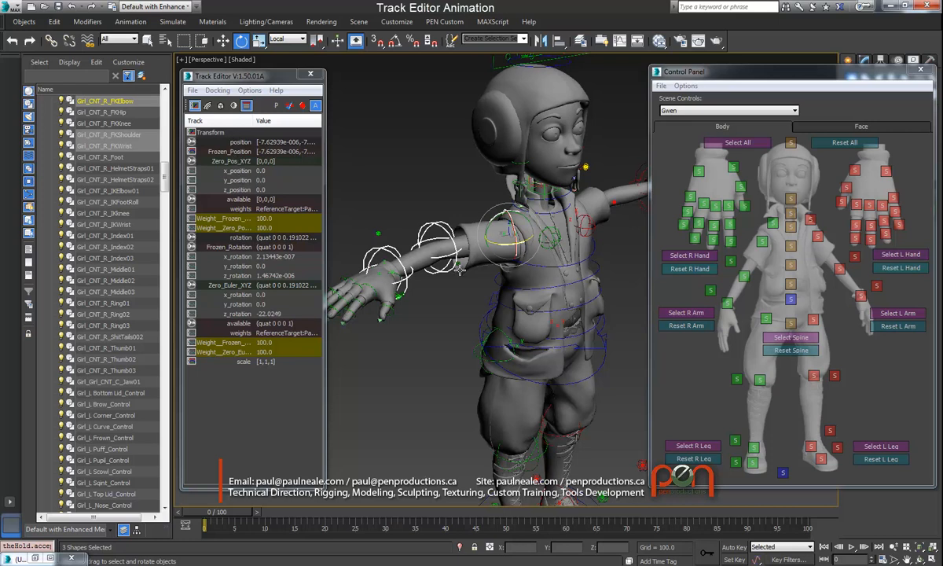
middle_click_drag(390, 238, 375, 227)
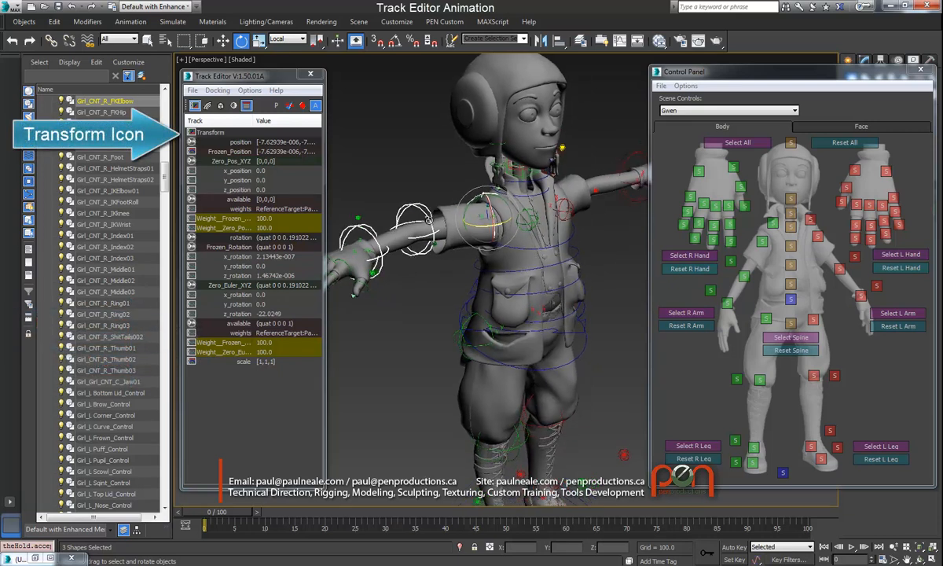
middle_click_drag(354, 295, 457, 240, "alt")
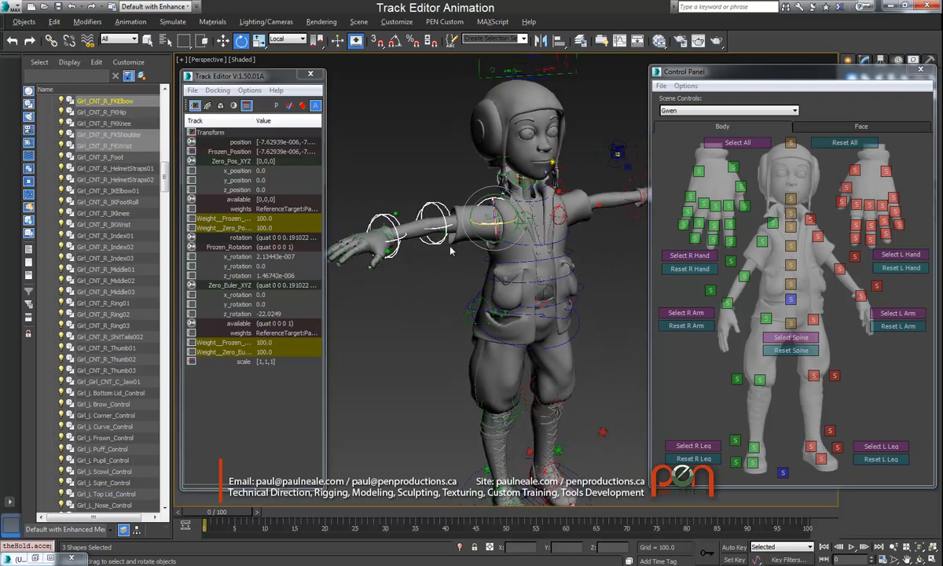
left_click(737, 142)
middle_click_drag(517, 176, 409, 187, "alt")
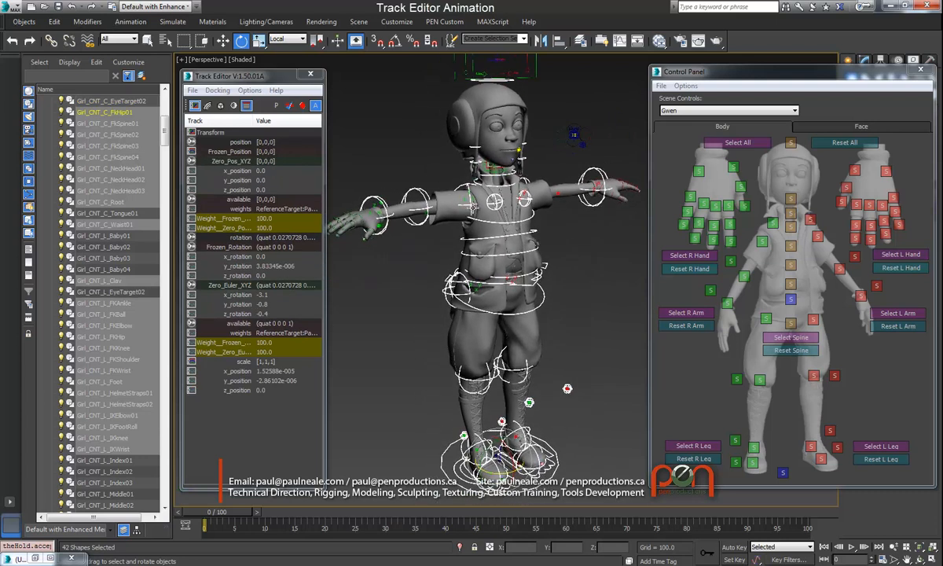
Open the Dope Sheet for the selected controls, resize its window, and show the keyable icons on the tracks.
right_click(469, 197)
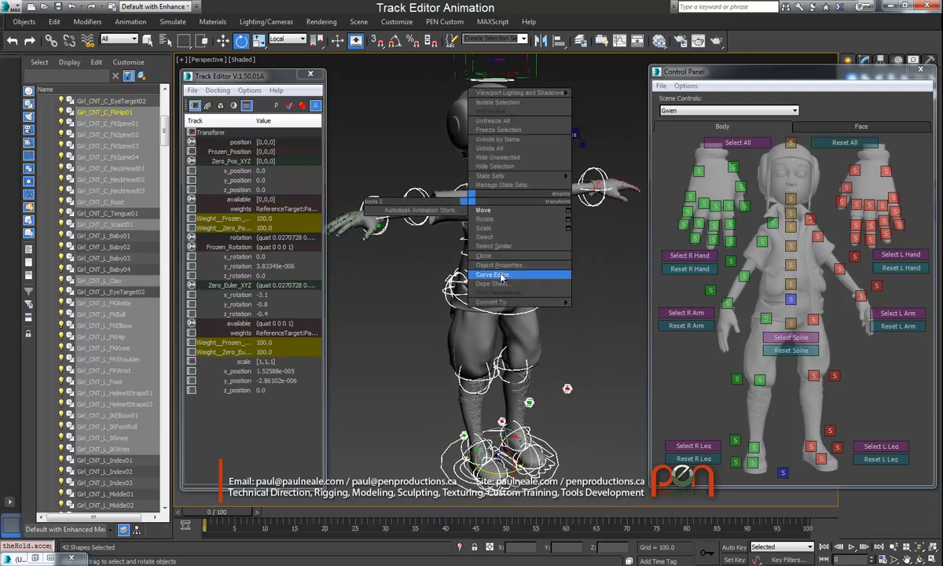
left_click(474, 283)
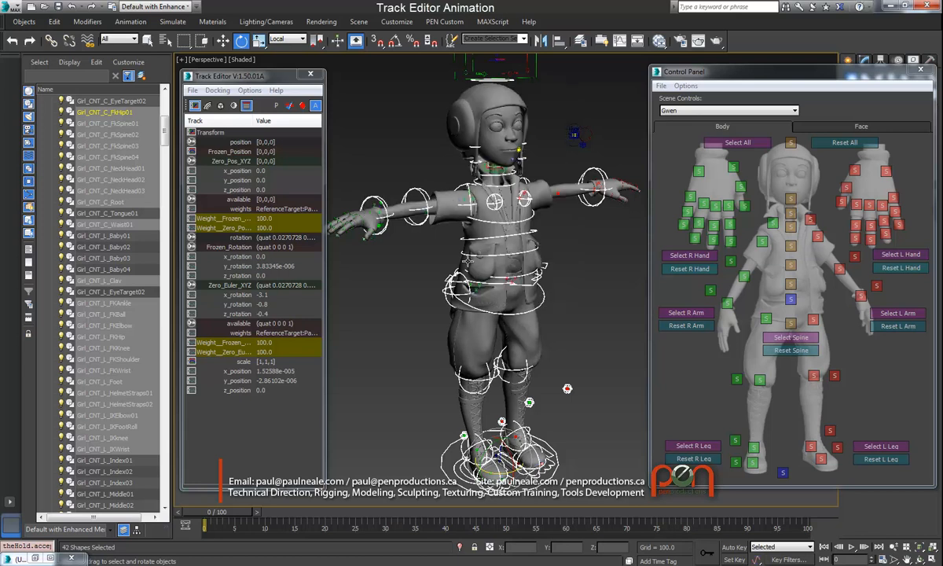
left_click_drag(834, 274, 627, 469)
scroll(201, 298, "down", 1)
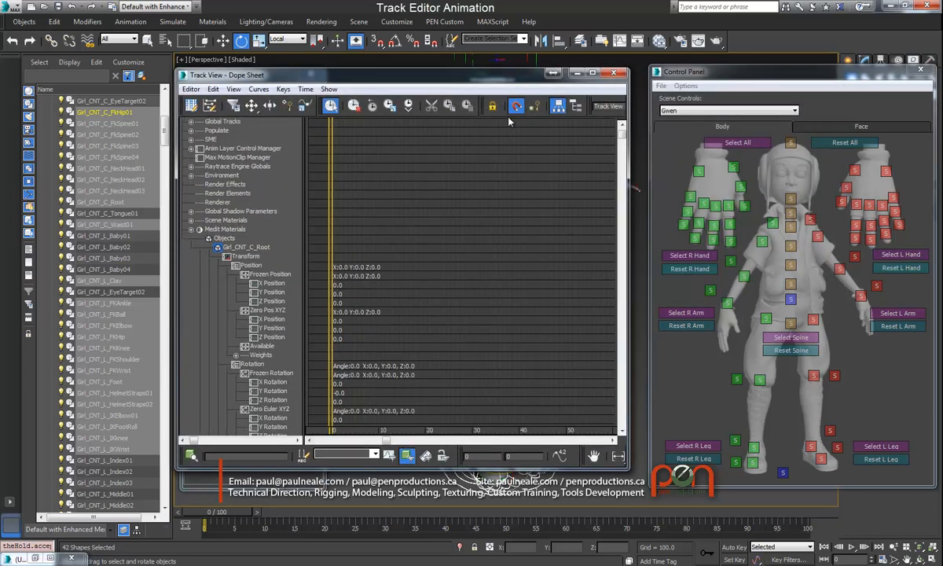
left_click(535, 105)
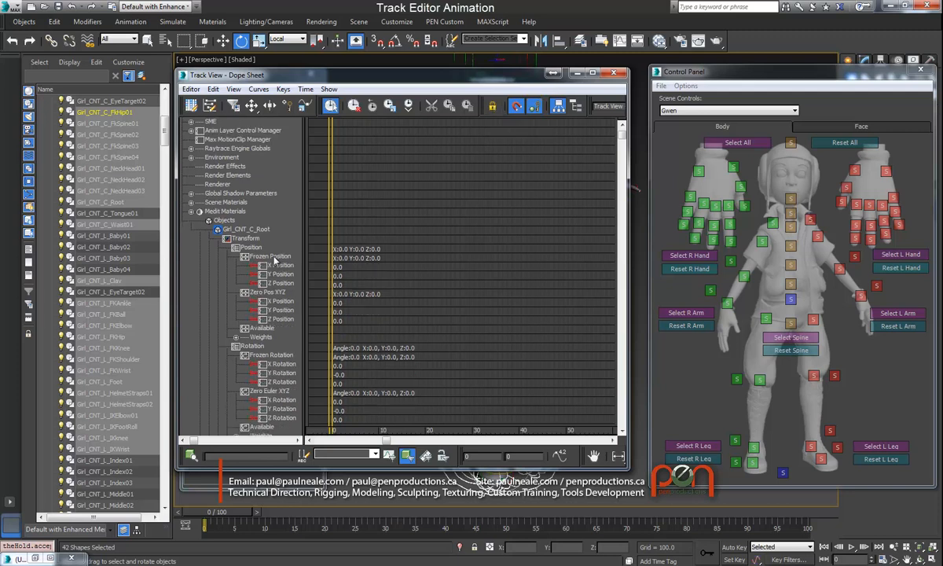
Toggle the keyable state of the root control's Frozen Position X and Y tracks, and toggle both back.
left_click(253, 266)
left_click(254, 274)
left_click(254, 274)
left_click(254, 266)
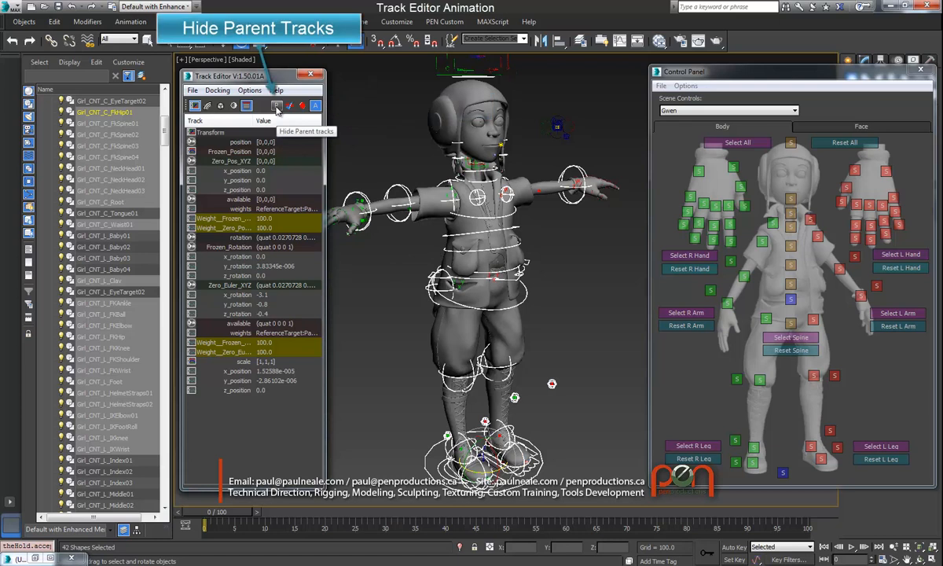
Hide the parent tracks and apply Toggle Keyable to Frozen_Position, the upper x, y and z_rotation, scale, and the lower x, y and z_position tracks.
left_click(276, 107)
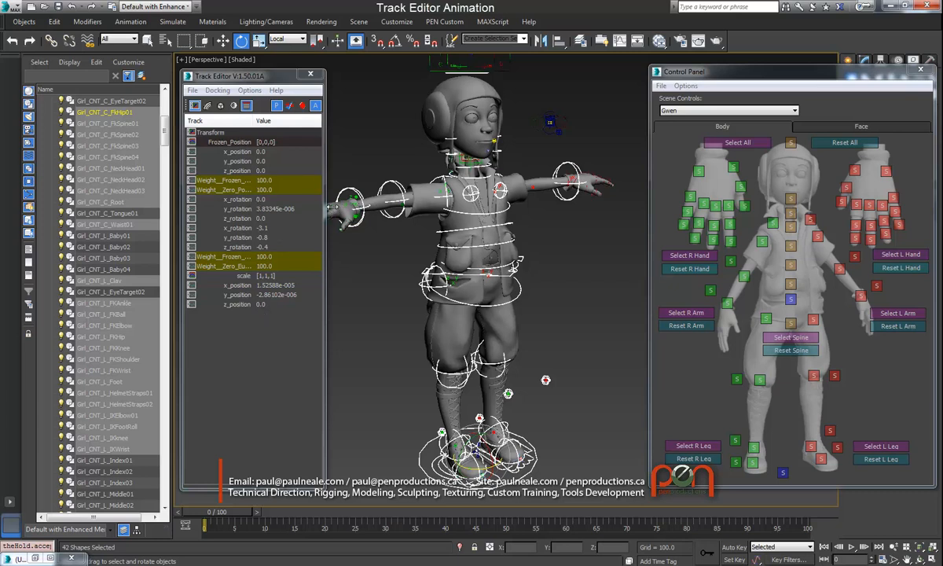
left_click(209, 142)
left_click(239, 201, "ctrl")
left_click(238, 210, "ctrl")
left_click(238, 219, "ctrl")
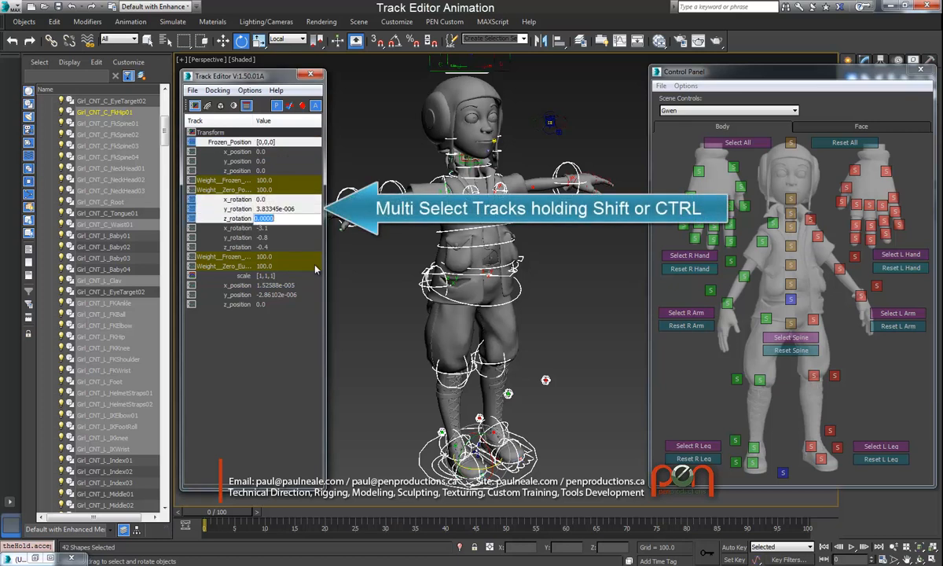
left_click(245, 276, "ctrl")
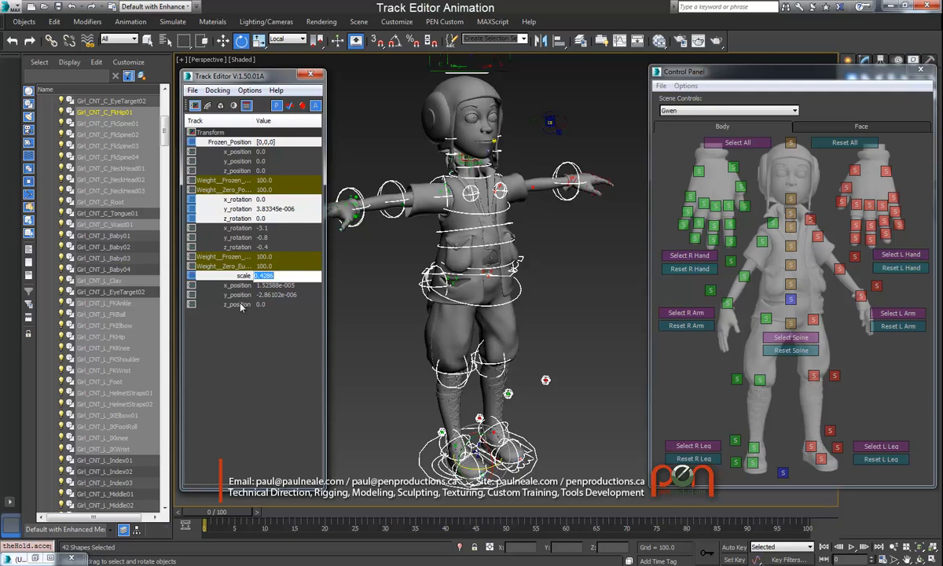
left_click(242, 287, "ctrl")
left_click(240, 296, "ctrl")
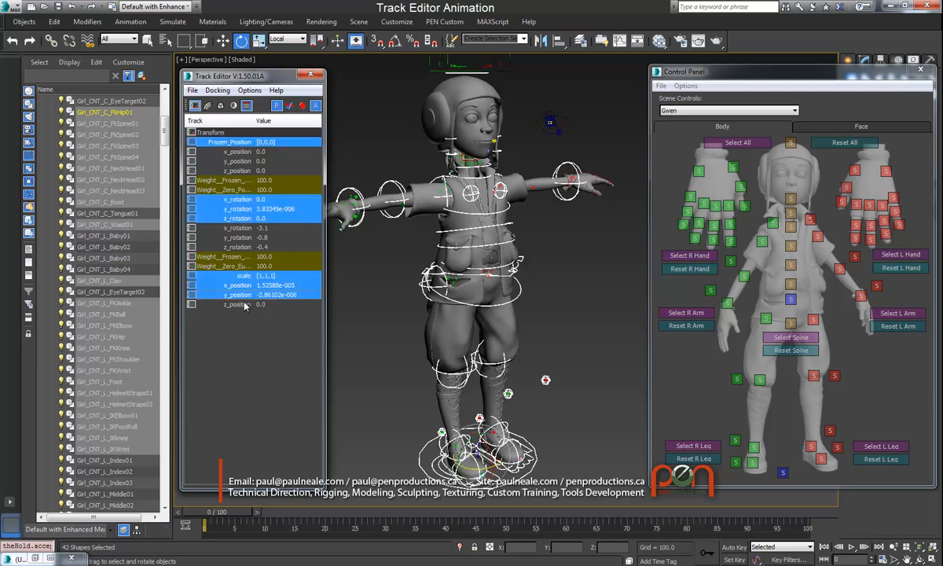
left_click(241, 305, "ctrl")
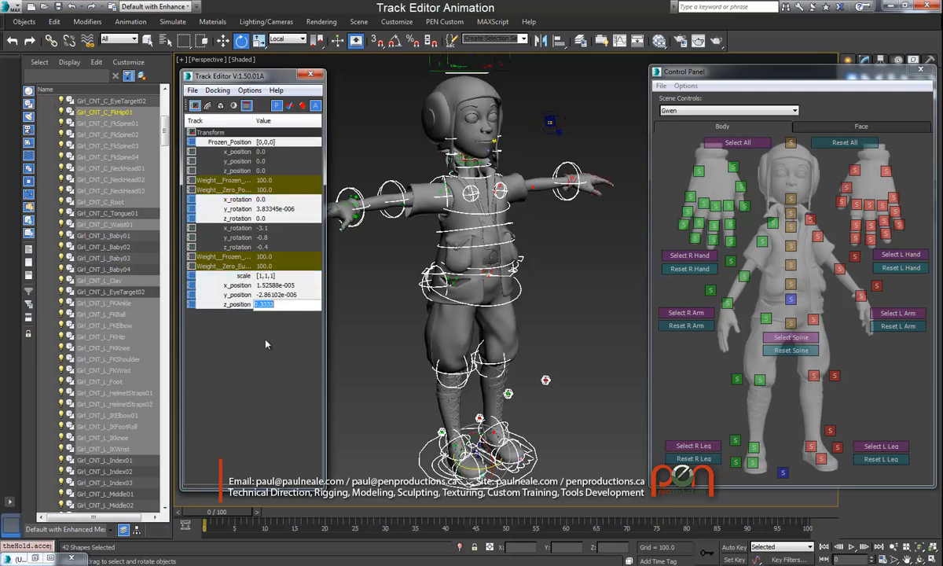
right_click(223, 289)
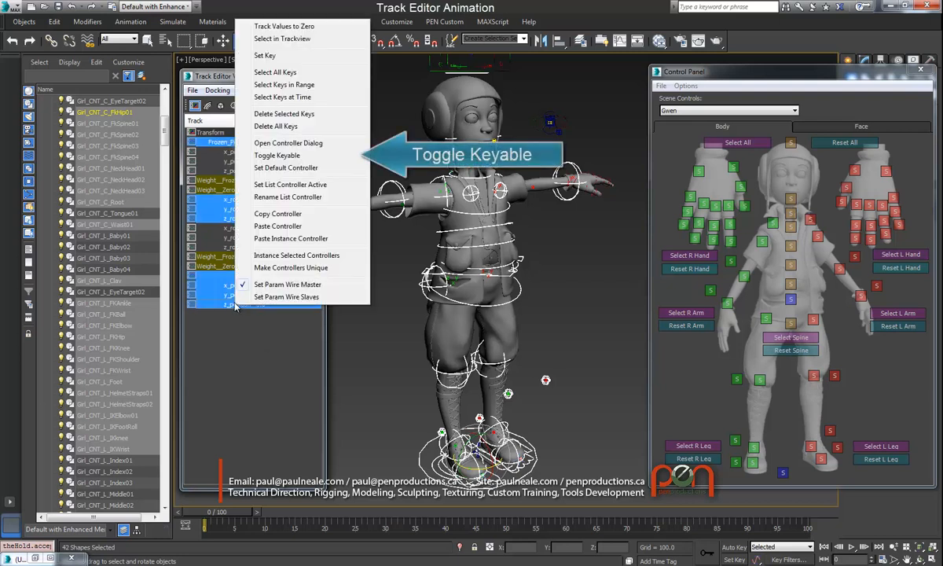
left_click(292, 157)
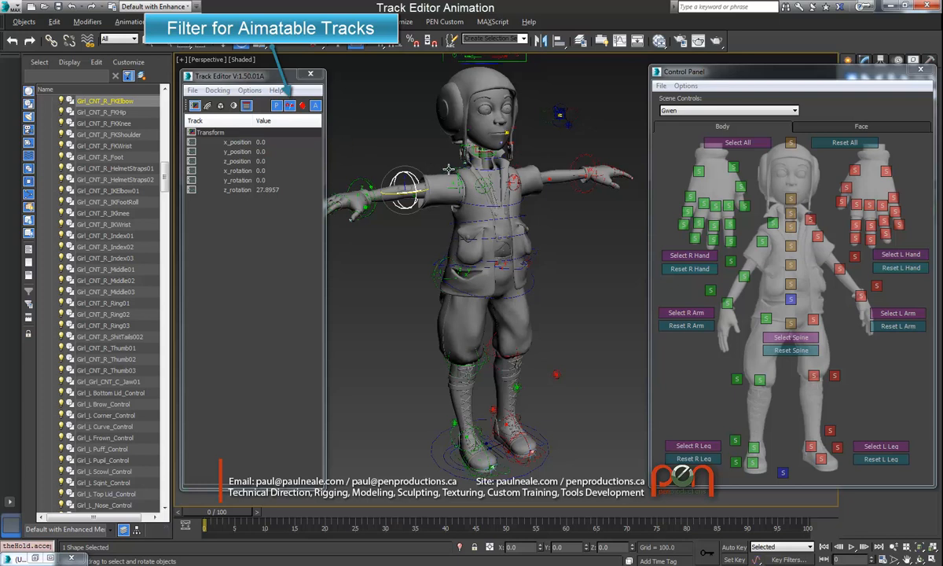
Select the right FK shoulder, elbow and wrist controls together.
left_click(447, 169)
left_click(396, 171, "ctrl")
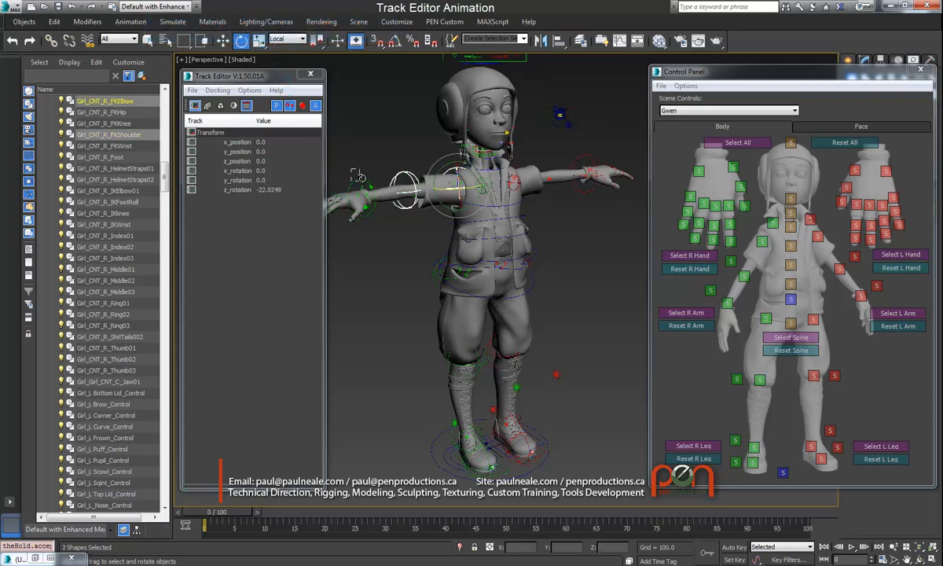
left_click(353, 173, "ctrl")
scroll(365, 182, "up", 2)
middle_click_drag(365, 183, 481, 235, "alt")
middle_click_drag(414, 226, 477, 216, "alt")
scroll(433, 207, "up", 2)
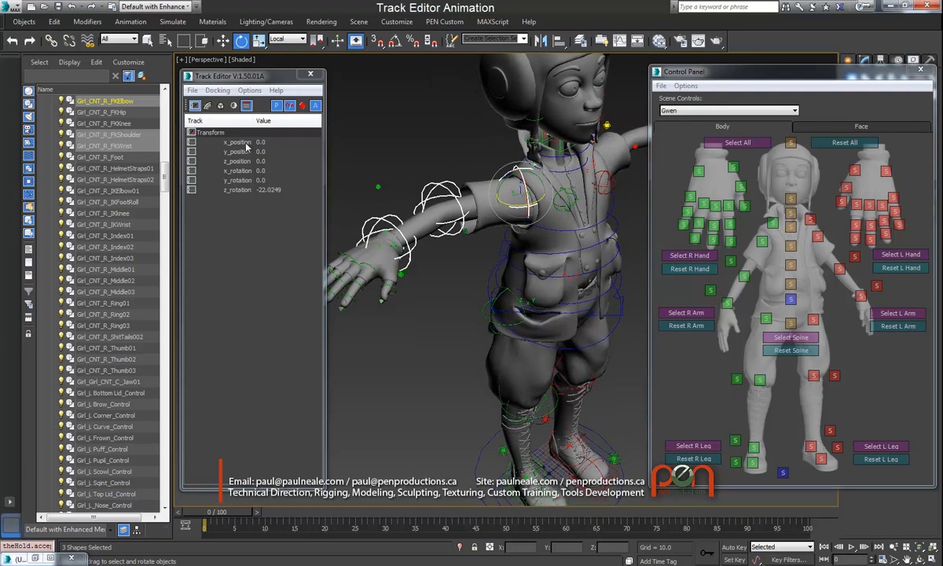
Reset all x, y and z position and rotation tracks of the selected right arm controls to 0.
left_click_drag(246, 146, 246, 195)
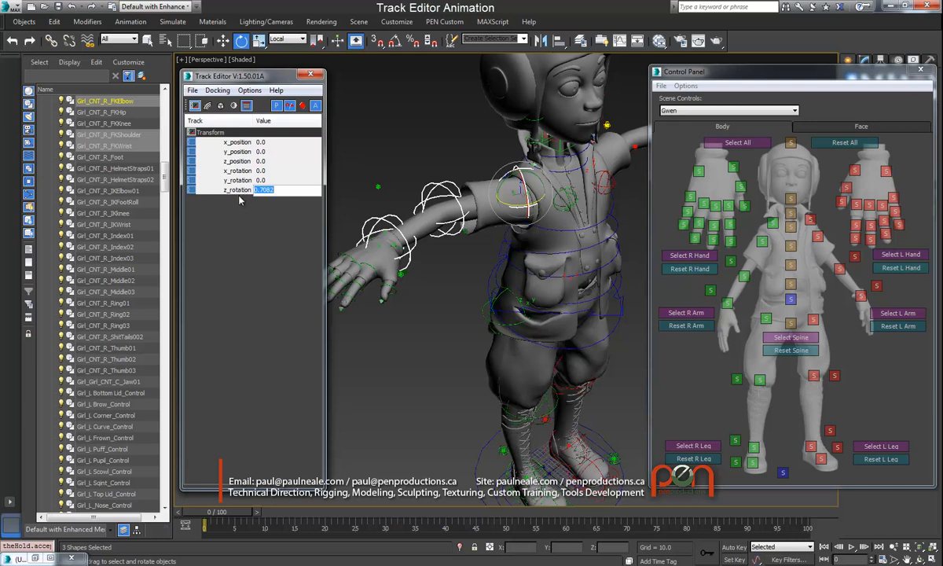
type("0")
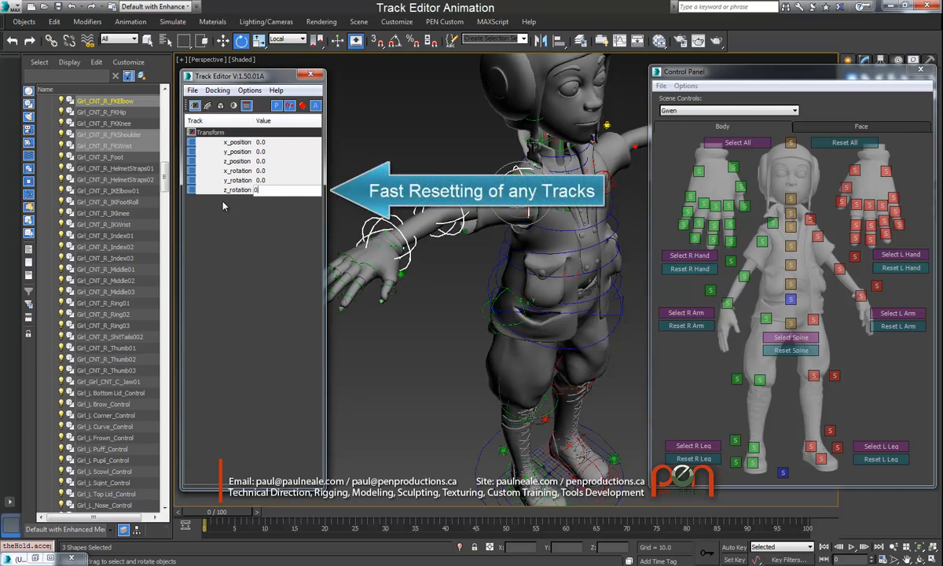
key("Return")
middle_click_drag(455, 219, 472, 179, "alt")
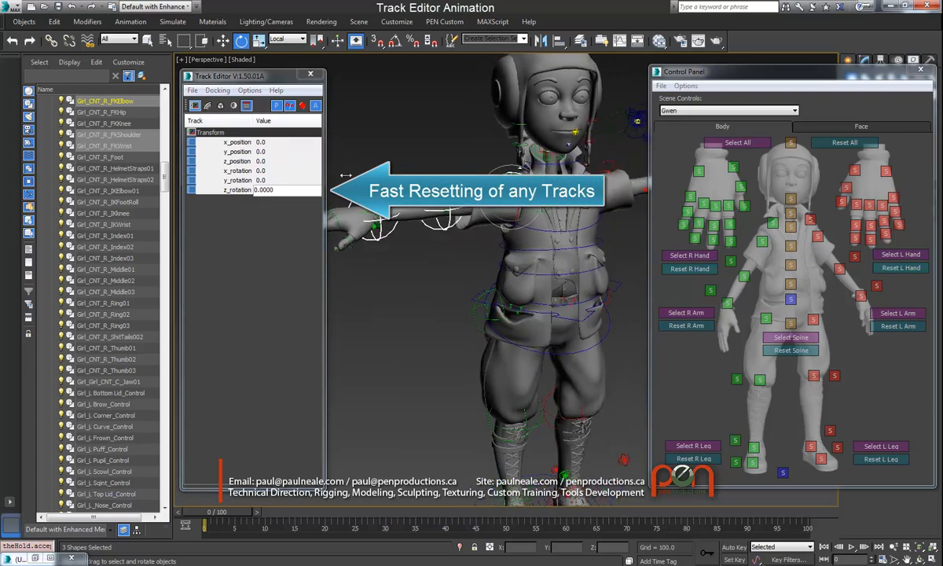
Select the x, y and z_position tracks and view the commands available for them.
left_click(242, 144)
left_click(241, 162, "shift")
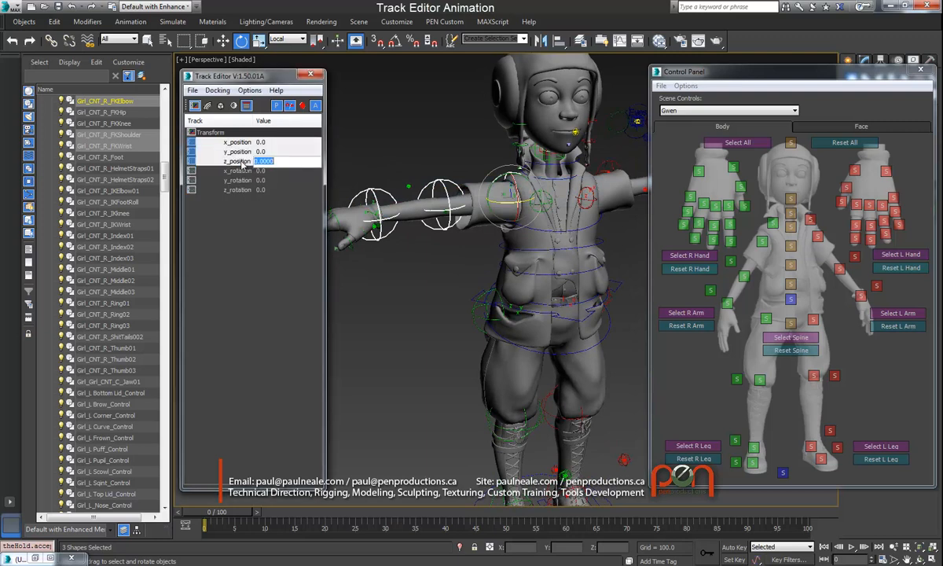
right_click(243, 163)
left_click(288, 302)
Pose the left IK wrist control at about x_position -49.9 and z_position 89.3, with a y_rotation of about -36.2.
middle_click_drag(476, 251, 507, 209, "alt")
left_click(600, 186)
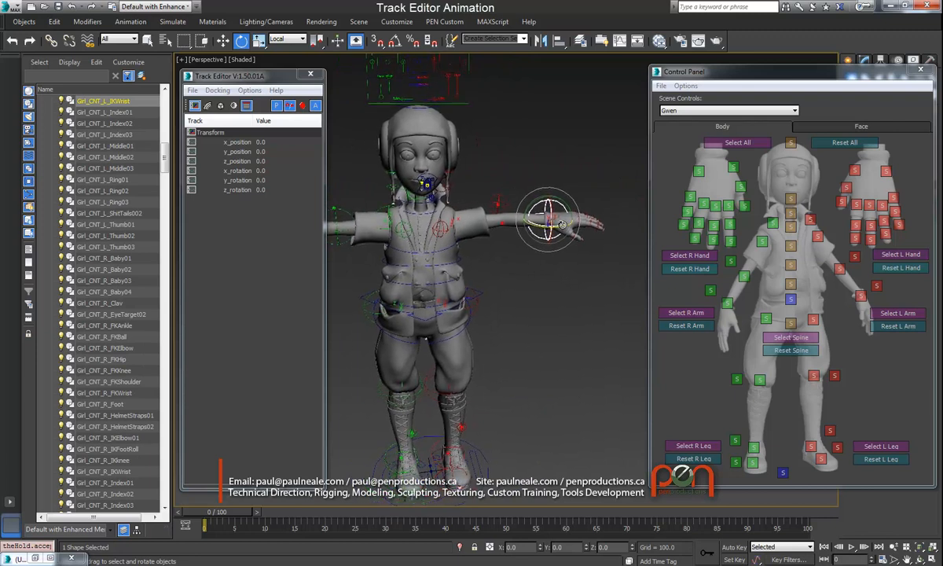
scroll(507, 211, "up", 5)
scroll(505, 210, "down", 3)
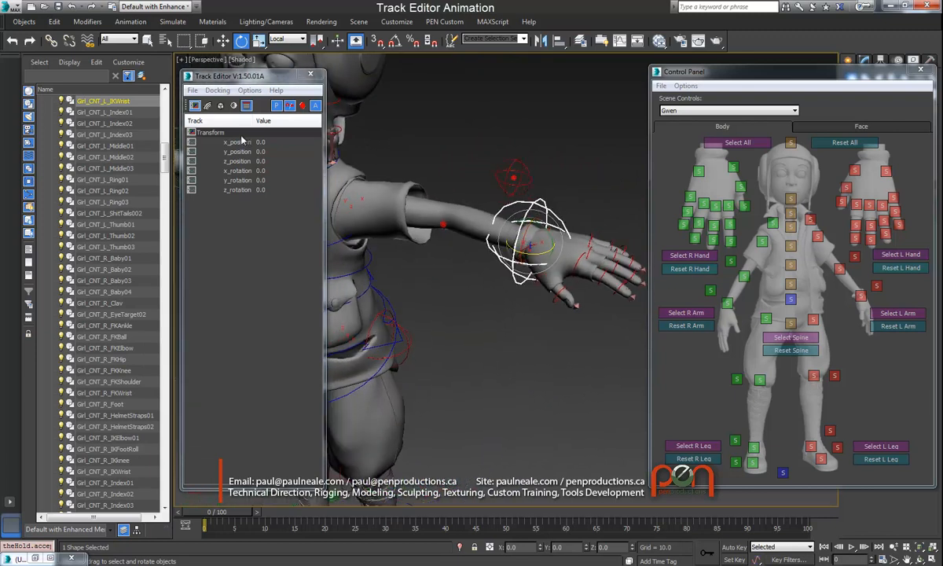
middle_click_drag(454, 230, 541, 228, "alt")
key("w")
left_click_drag(540, 228, 486, 298)
middle_click_drag(548, 277, 543, 263, "alt")
key("e")
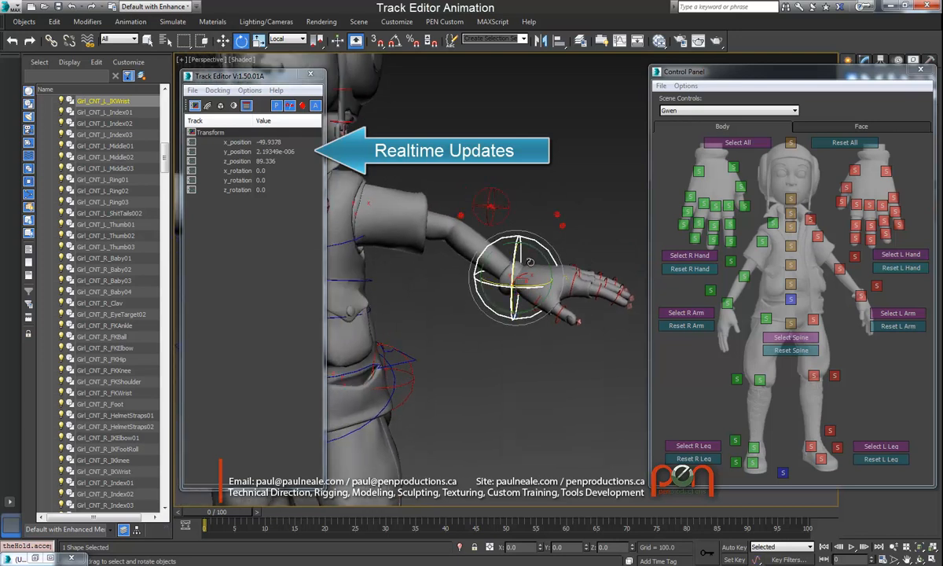
left_click_drag(543, 257, 528, 271)
Add the right FK shoulder, elbow and wrist controls to the selected left IK wrist control.
middle_click_drag(528, 271, 466, 196, "alt")
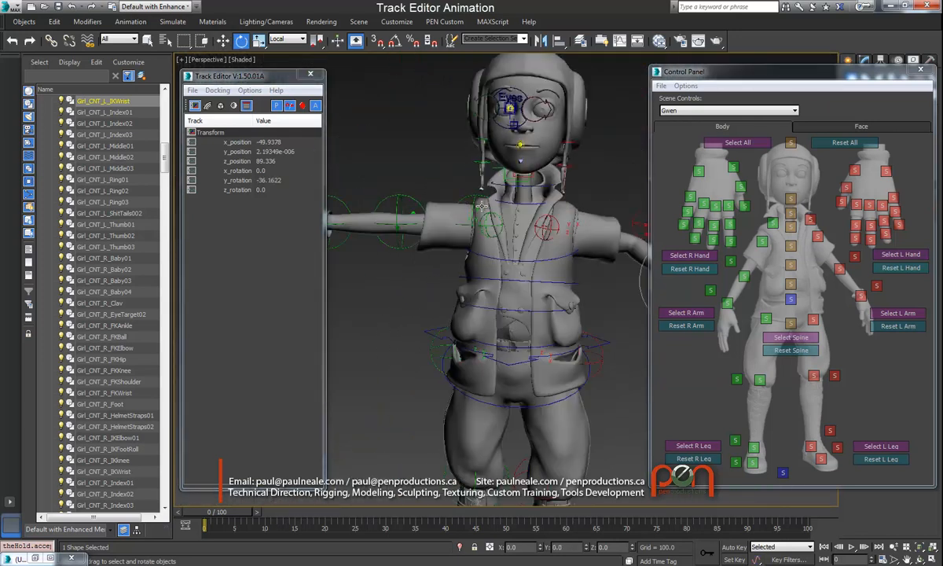
left_click(460, 196)
left_click(377, 198, "ctrl")
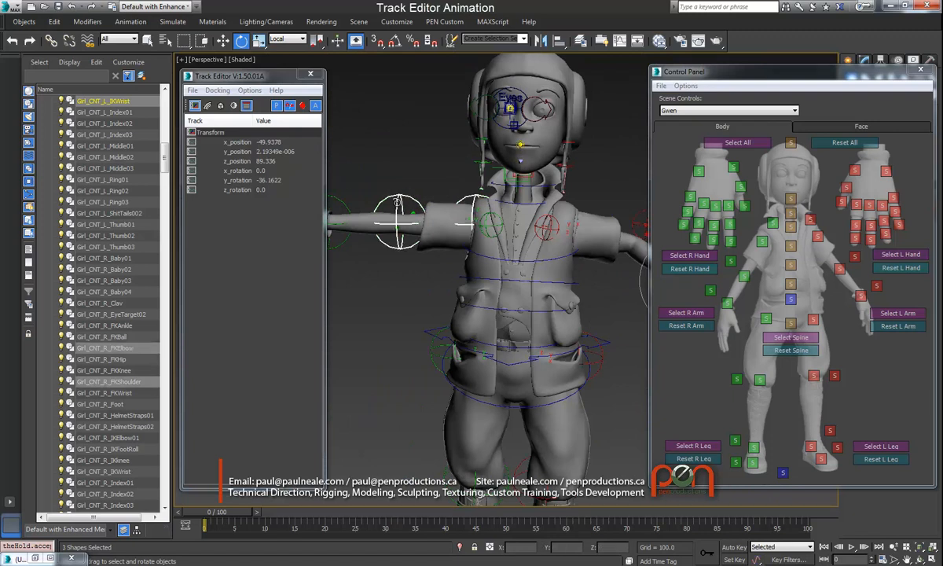
left_click(338, 199, "ctrl")
middle_click_drag(432, 218, 517, 268, "alt")
middle_click_drag(597, 259, 644, 226)
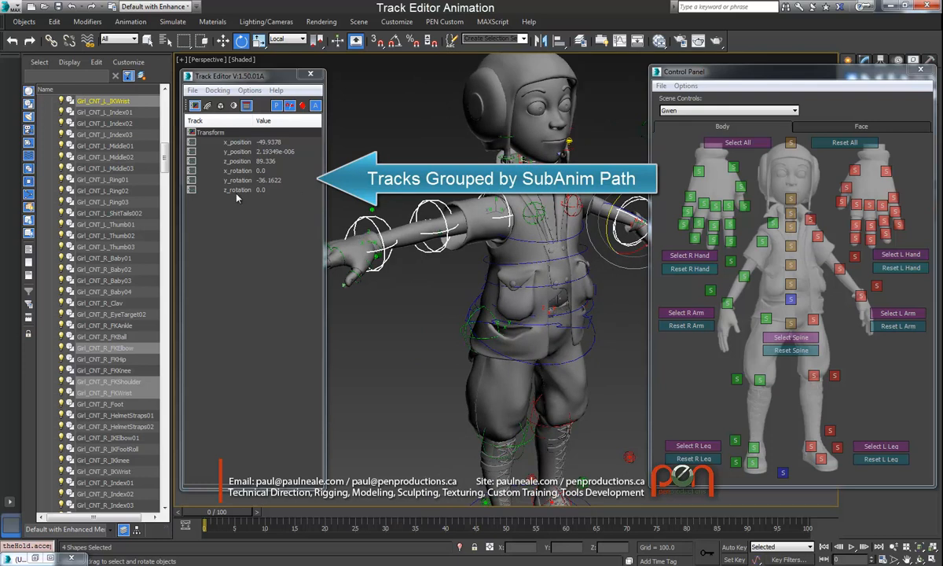
Set all position and rotation tracks of the four selected arm controls to 0.
left_click(243, 143)
left_click(241, 190, "shift")
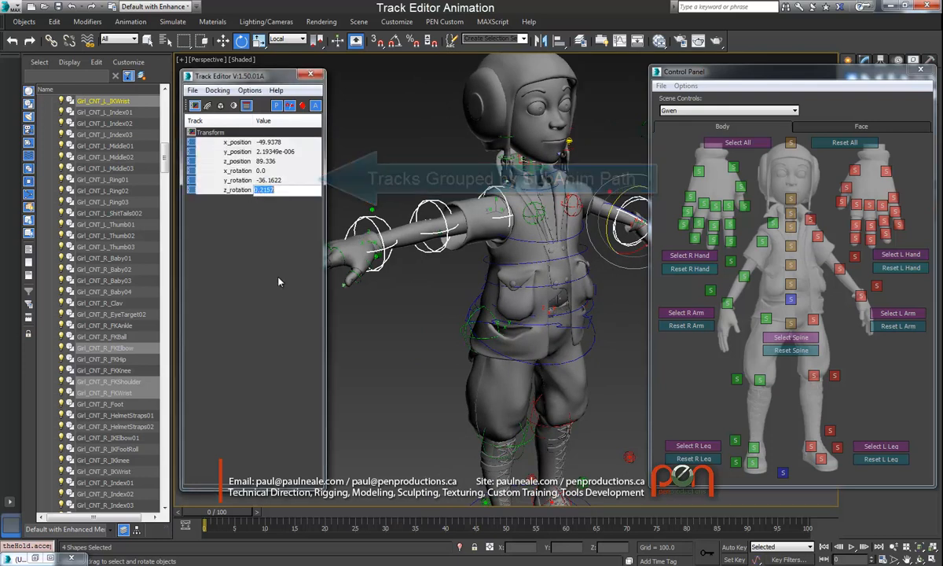
type("0")
key("Return")
middle_click_drag(504, 254, 474, 275)
Bend the right arm at frame 10 with Auto Key on, giving the FK elbow a z_rotation of 51.
left_click(283, 512)
key("e")
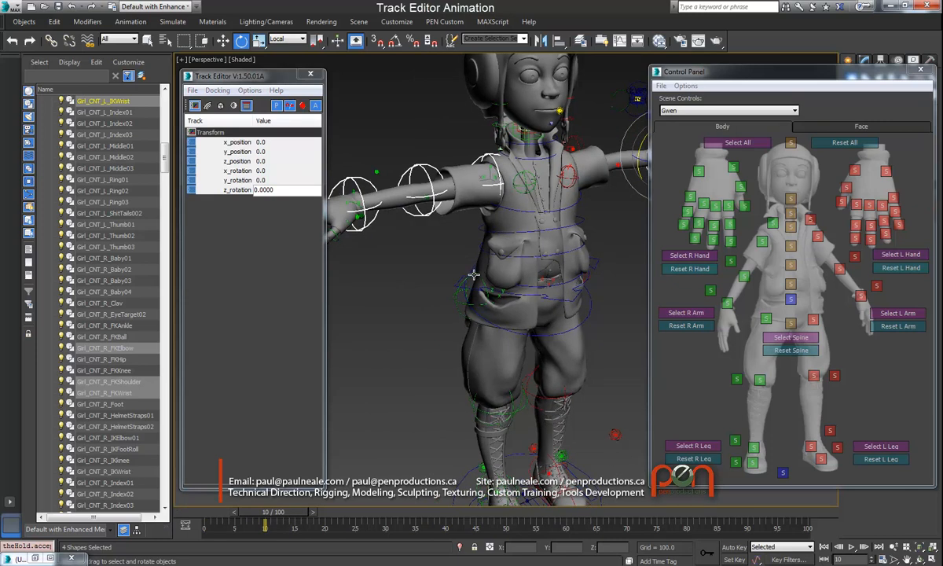
left_click_drag(474, 275, 477, 283, "alt")
left_click(505, 198)
key("n")
middle_click_drag(485, 254, 502, 271, "alt")
left_click_drag(462, 198, 467, 228)
Set the right FK wrist's rotation tracks to x 77, y 19 and z 54.
left_click(433, 223)
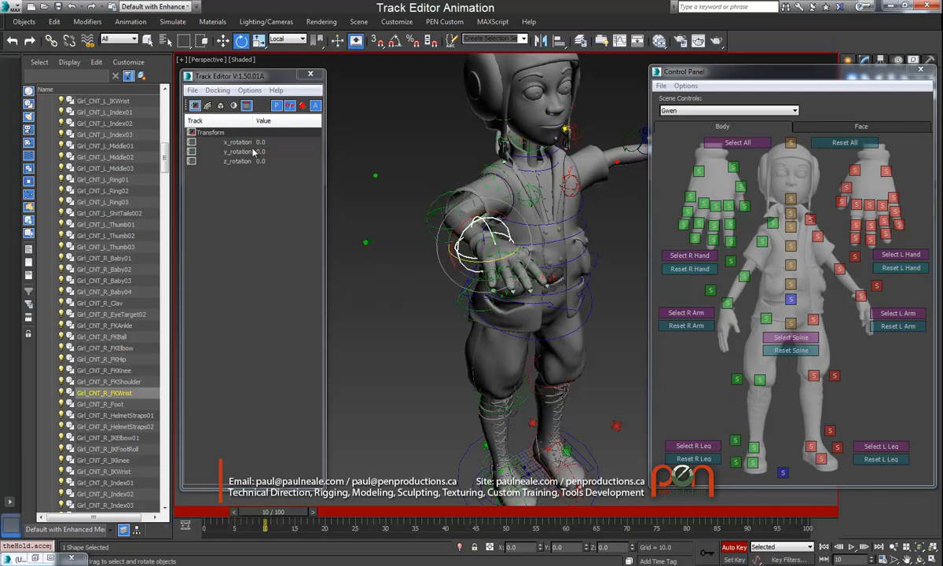
left_click_drag(242, 144, 440, 218)
middle_click_drag(440, 219, 412, 206, "alt")
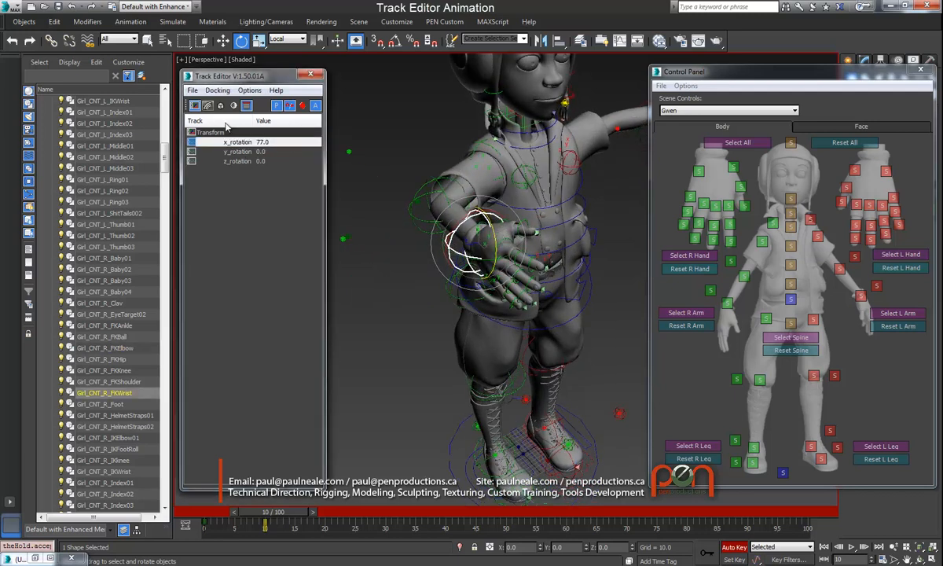
left_click_drag(239, 153, 285, 162)
middle_click_drag(470, 211, 409, 248, "alt")
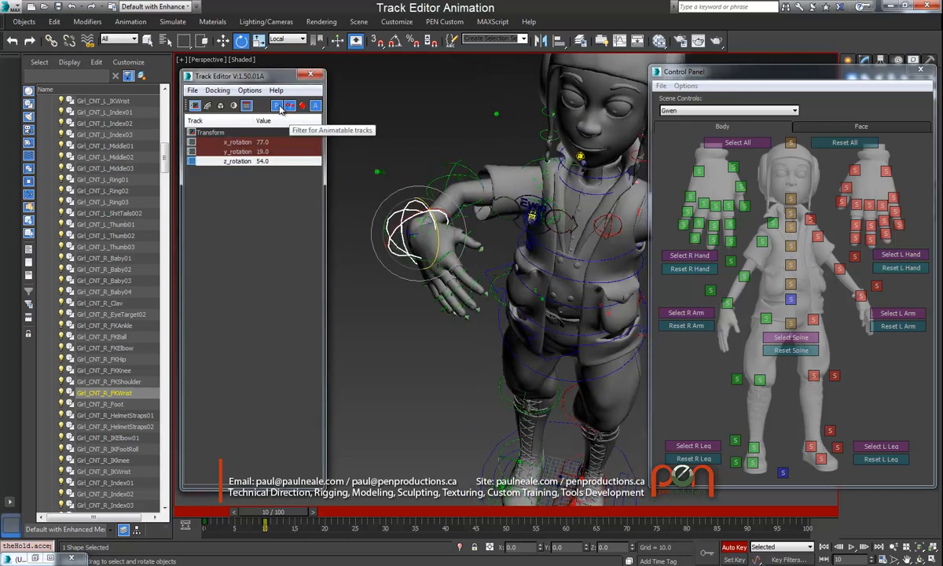
Turn off the parent and animatable track filters, and compare the wrist's animated tracks at frames 9 and 10.
left_click(275, 105)
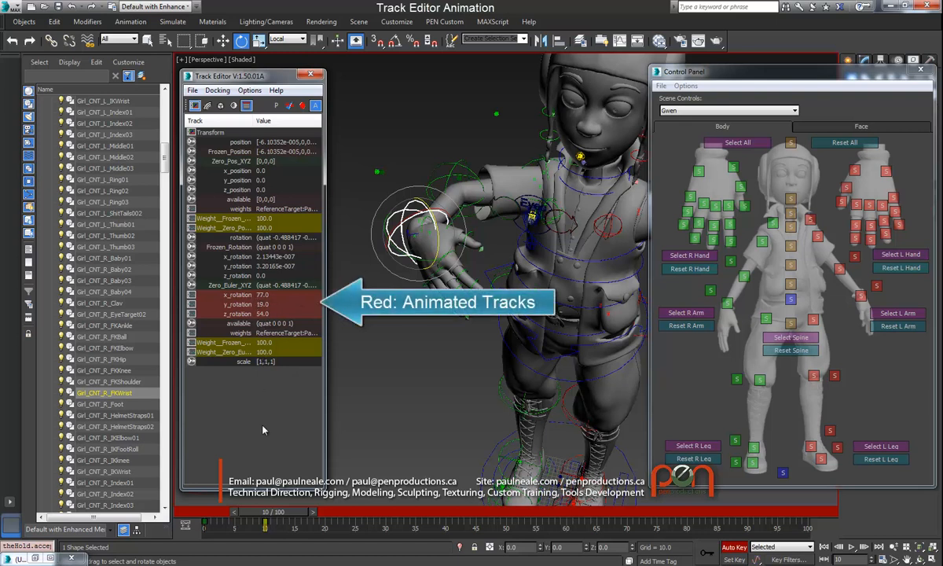
left_click_drag(272, 516, 267, 516)
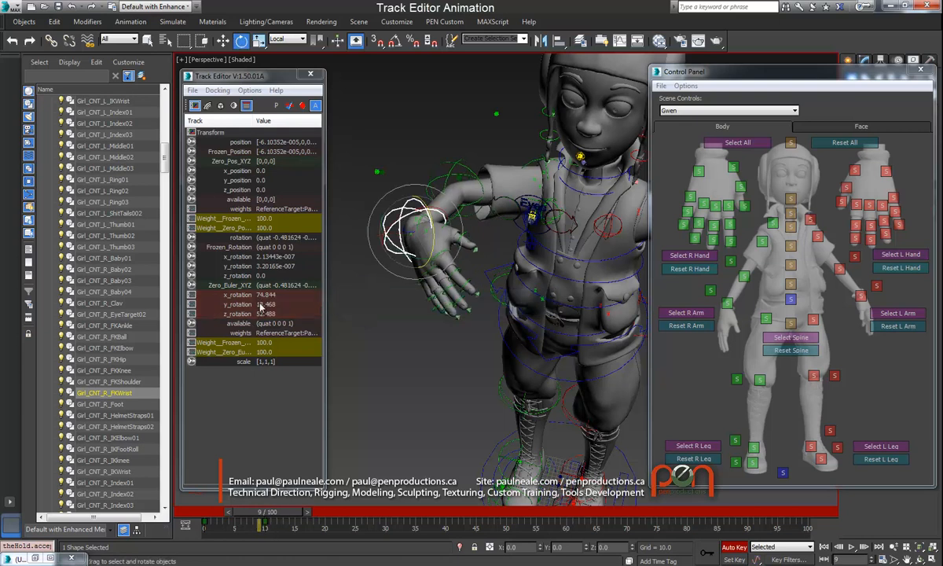
key("period")
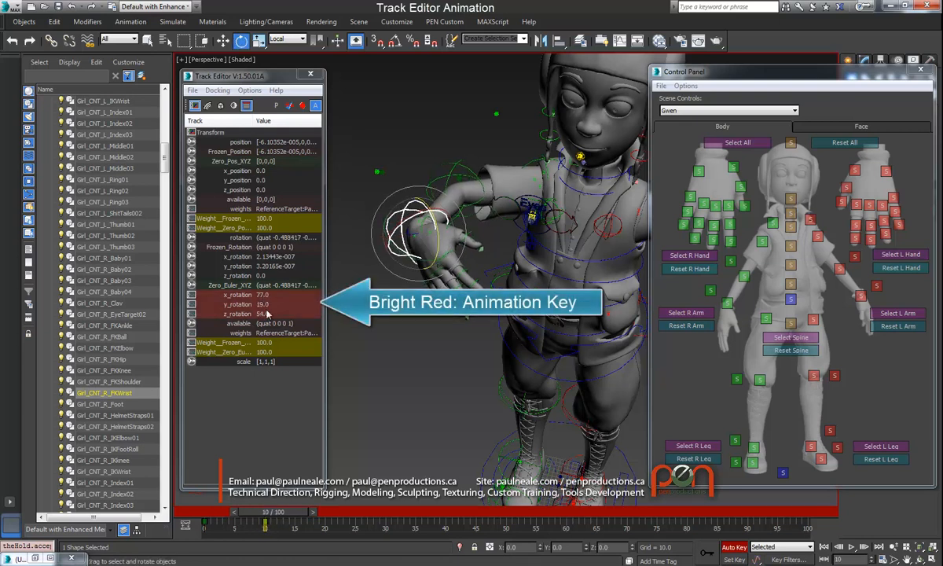
mouse_move(268, 514)
left_mouse_down()
mouse_move(257, 518)
mouse_move(272, 517)
left_mouse_up()
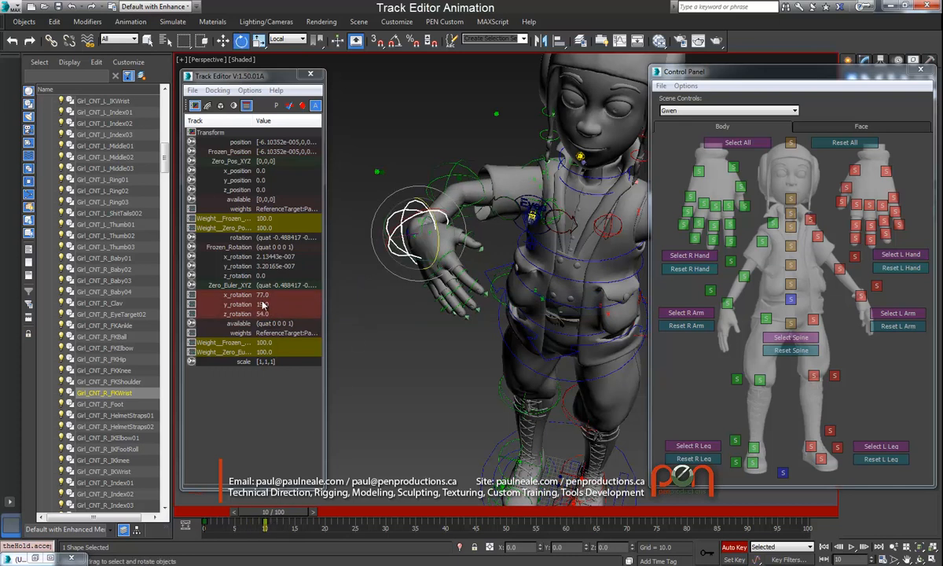
middle_click_drag(420, 235, 417, 236)
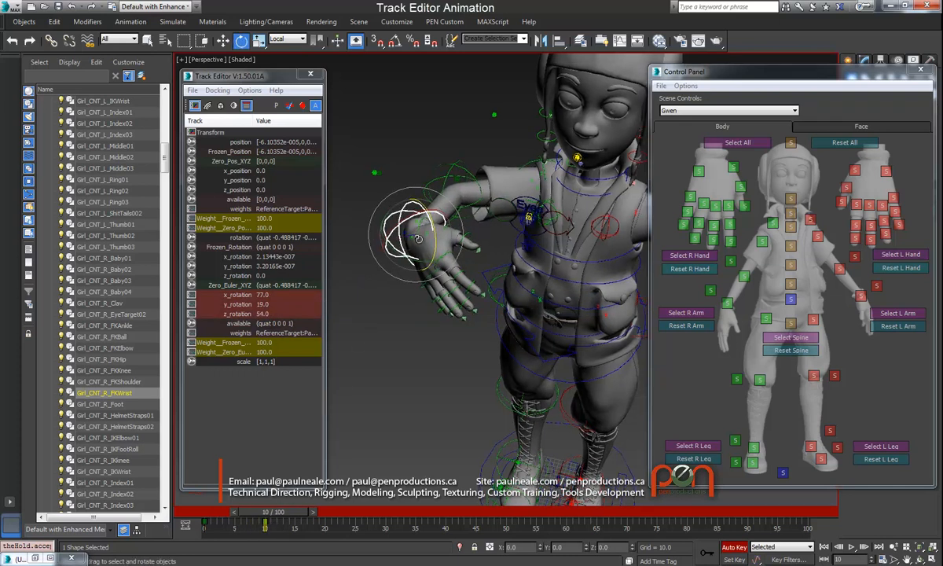
Filter for animated tracks and check the tracks of the right FK elbow and shoulder controls.
left_click(304, 109)
middle_click_drag(483, 254, 448, 244, "alt")
left_click(425, 166)
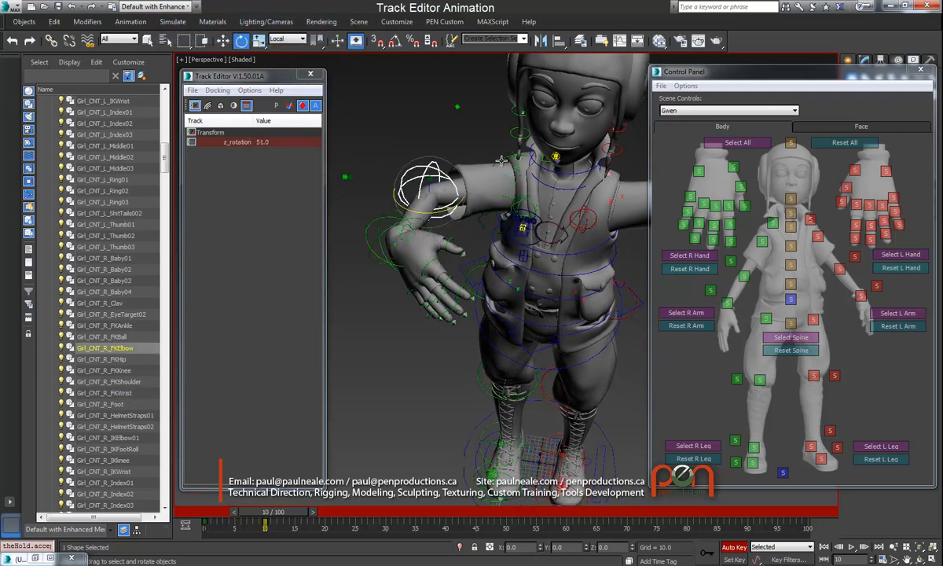
left_click_drag(468, 152, 501, 213)
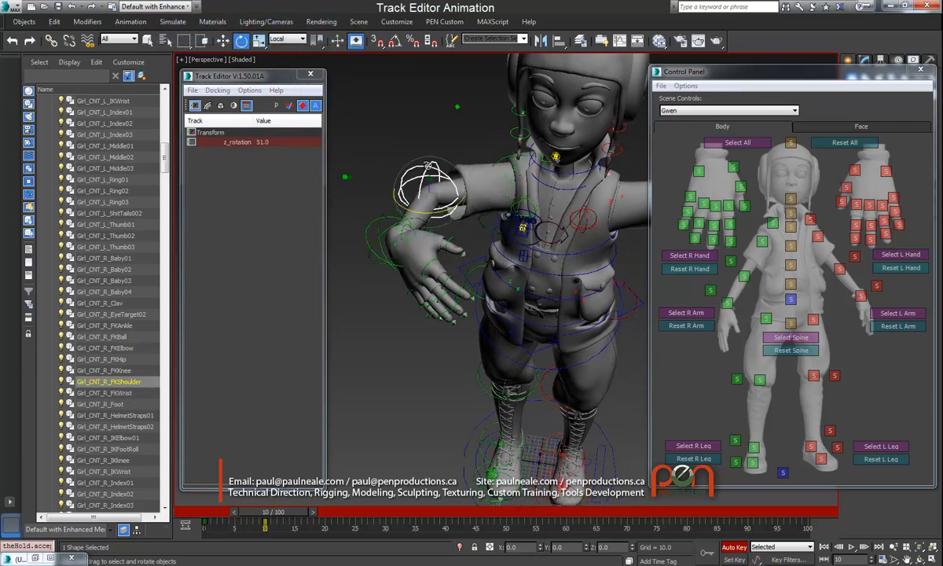
left_click(426, 165)
middle_click_drag(427, 165, 358, 213, "alt")
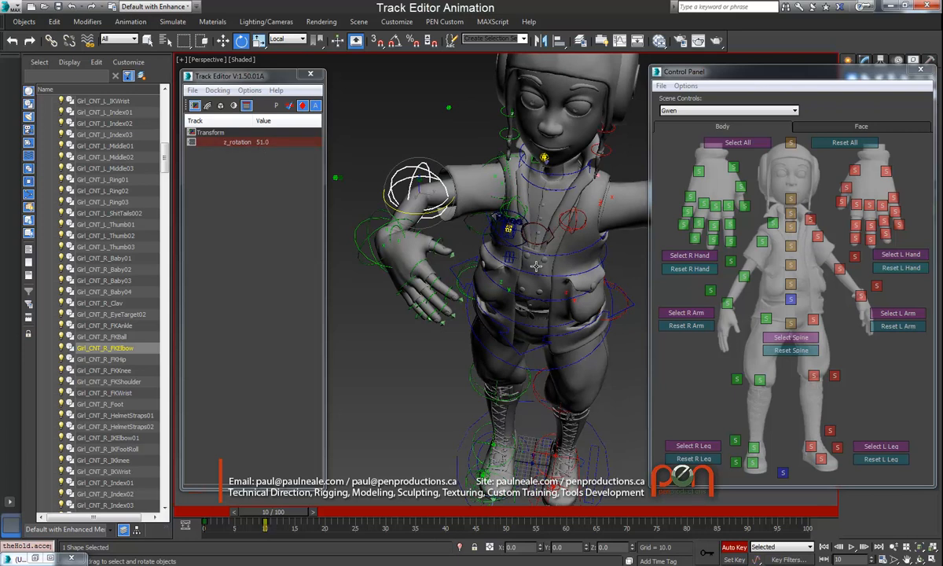
Pose the left IK wrist control at frame 10, at about x_position -72.1, z_position 65.2 and y_rotation -23.9.
middle_click_drag(585, 275, 381, 254)
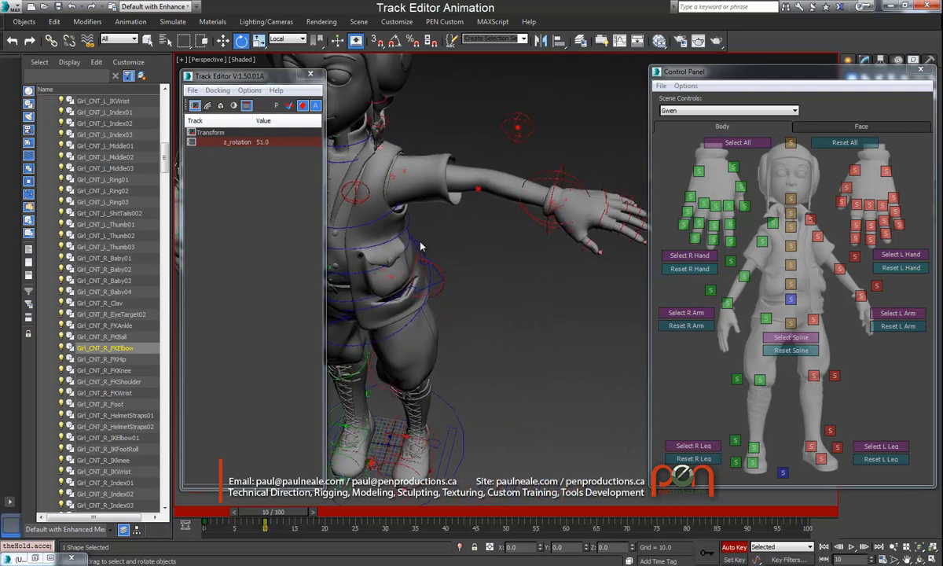
left_click(543, 172)
middle_click_drag(561, 234, 550, 215, "alt")
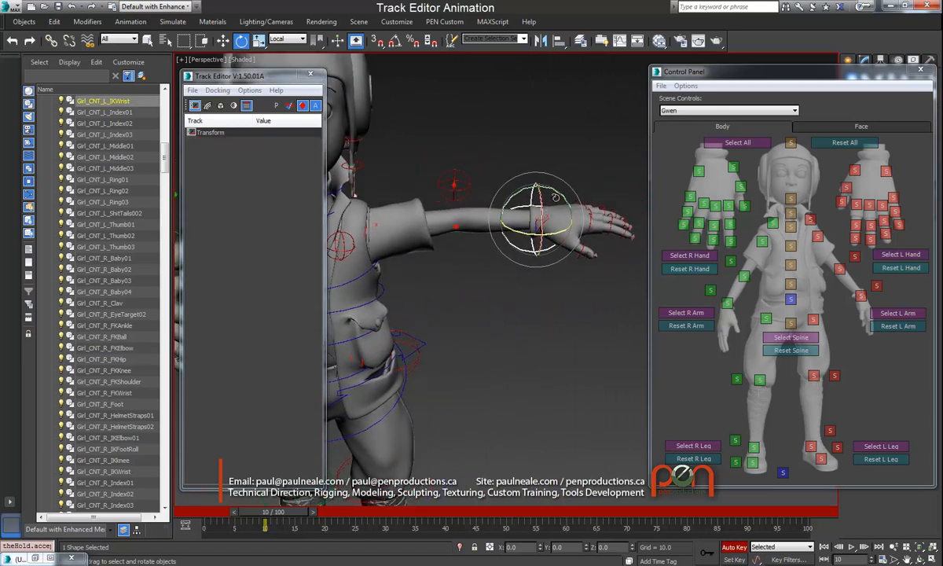
key("w")
left_click_drag(537, 221, 486, 269)
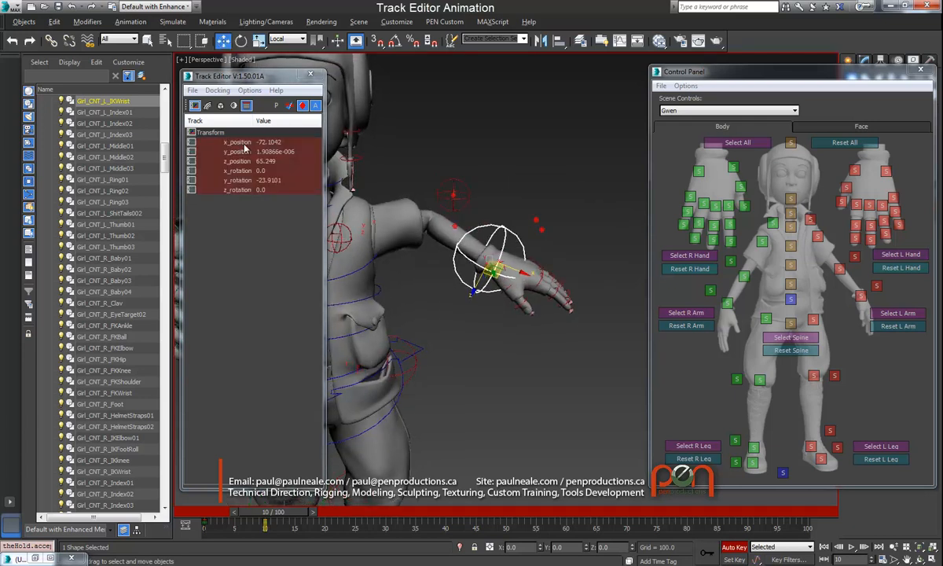
middle_click_drag(513, 234, 489, 243, "alt")
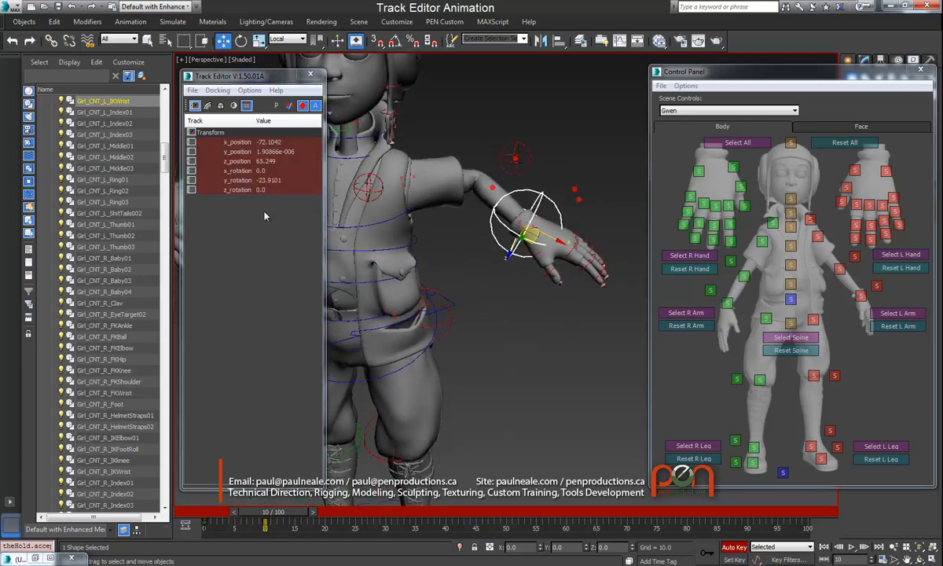
Return the timeline to frame 0 and show the whole character.
left_click_drag(276, 516, 204, 519)
key("w")
middle_click_drag(514, 265, 511, 226, "alt")
scroll(495, 240, "down", 3)
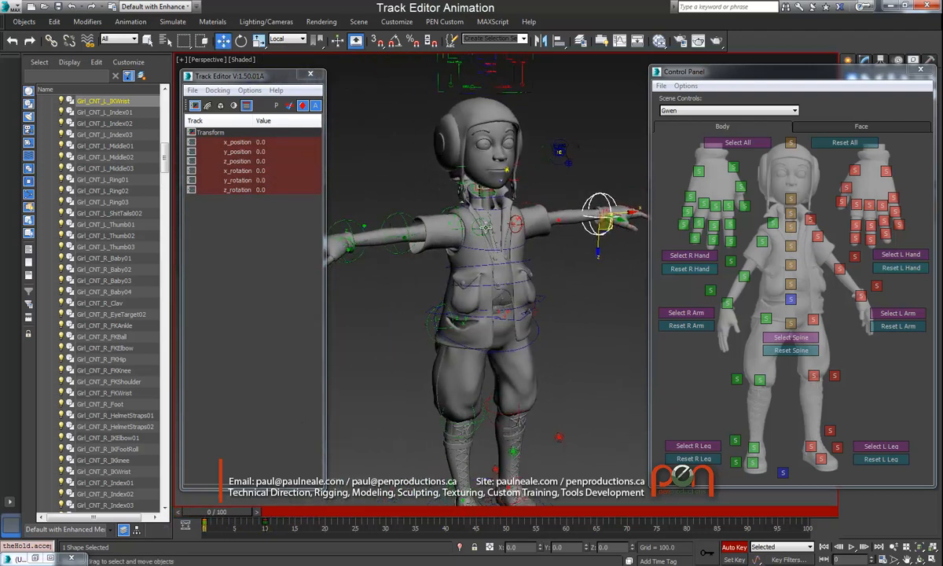
middle_click_drag(547, 302, 542, 243)
scroll(524, 233, "down", 1)
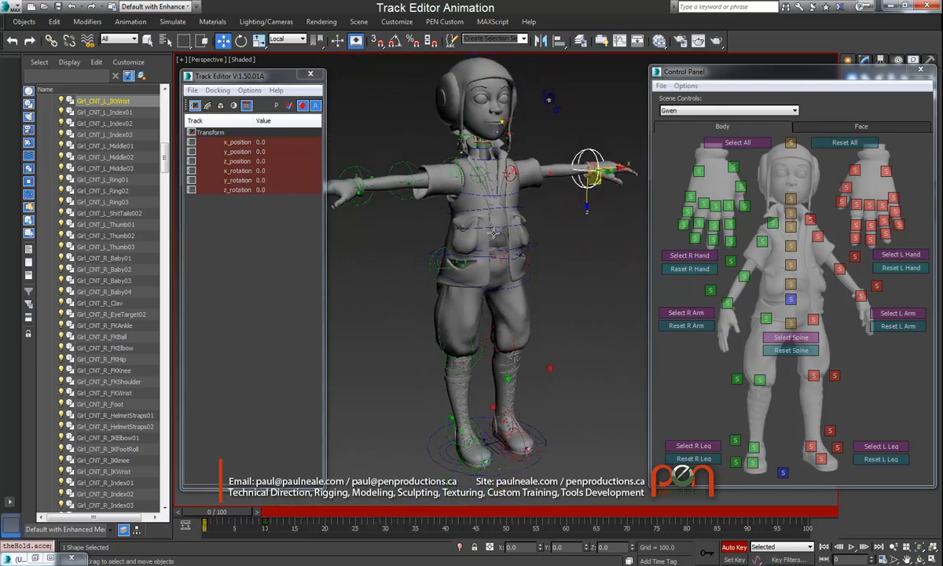
left_click(449, 228)
scroll(394, 204, "up", 4)
left_click(449, 212)
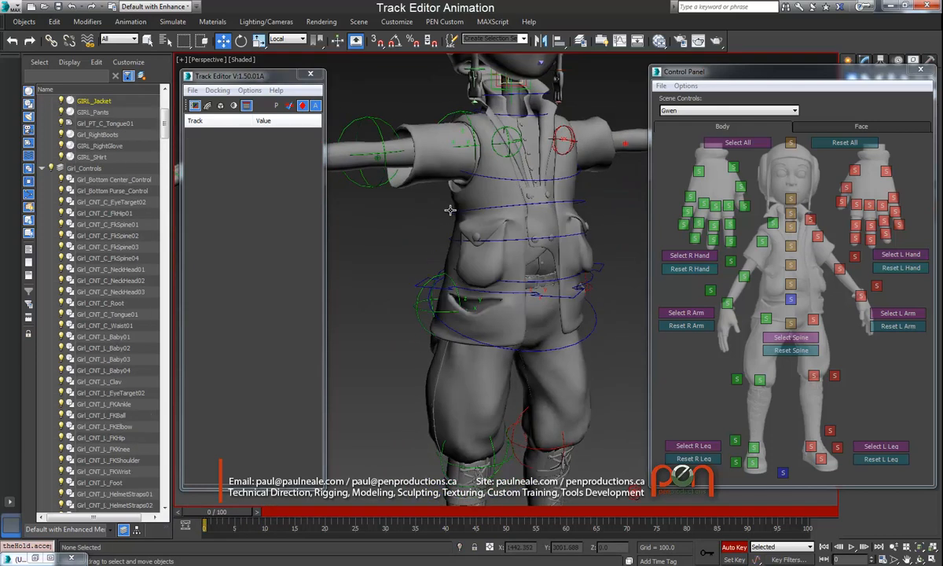
left_click(448, 237, "ctrl")
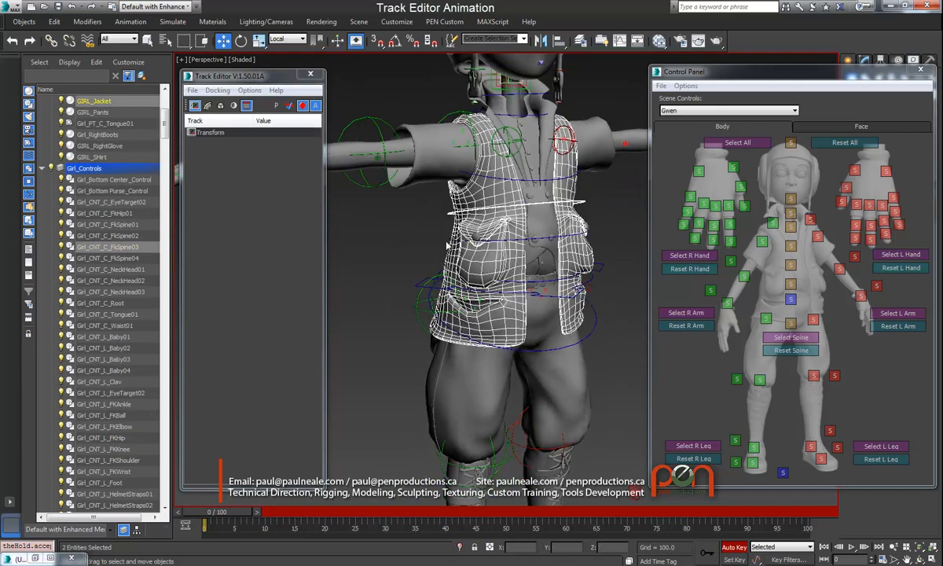
Select the FkSpine01 to FkSpine04 and NeckHead01 to NeckHead03 controls together.
scroll(425, 239, "down", 3)
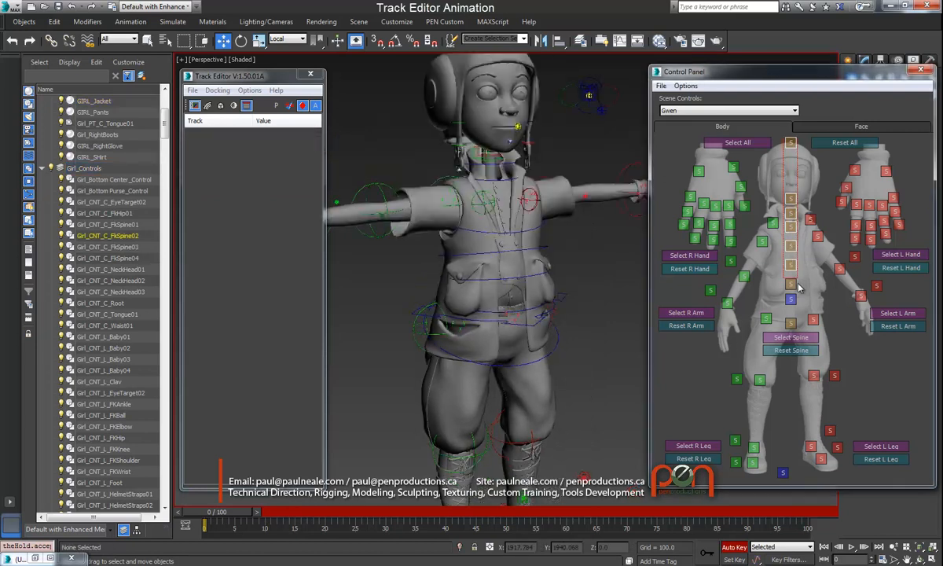
left_click(789, 299)
scroll(379, 250, "down", 3)
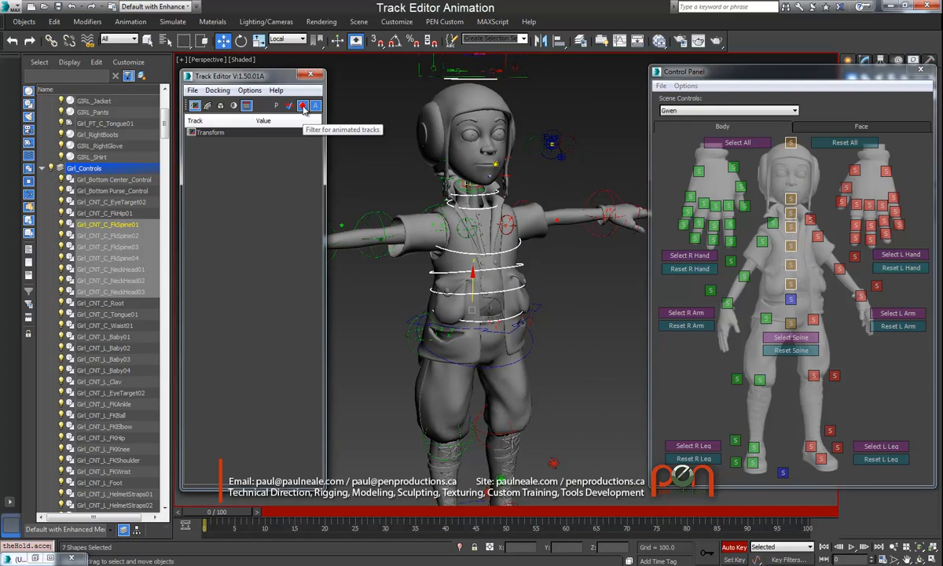
Turn off the animated-track filter and set the spine and neck controls' Zero Euler x_rotation to 8 at frame 10.
left_click(302, 107)
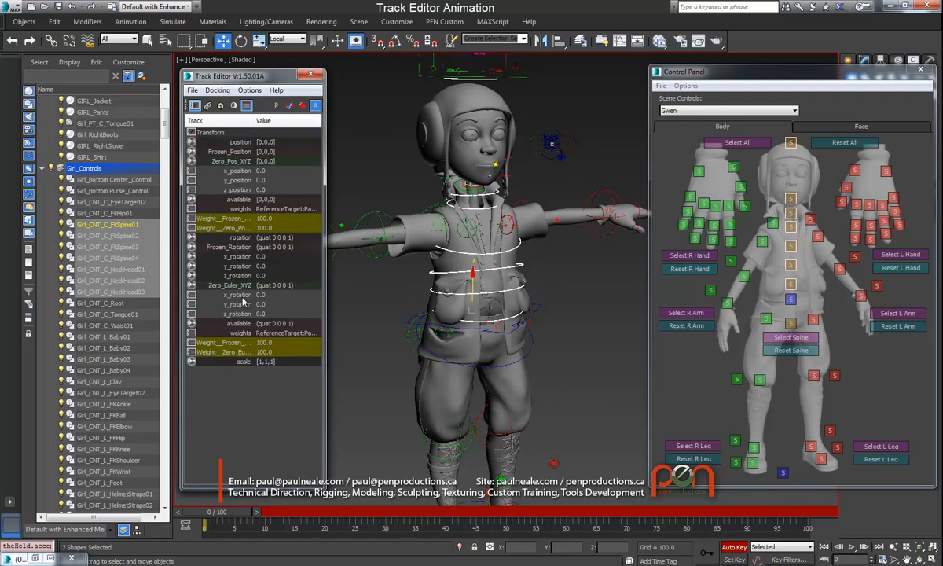
left_click_drag(242, 297, 244, 296)
left_click_drag(228, 513, 285, 513)
left_click_drag(244, 298, 280, 462)
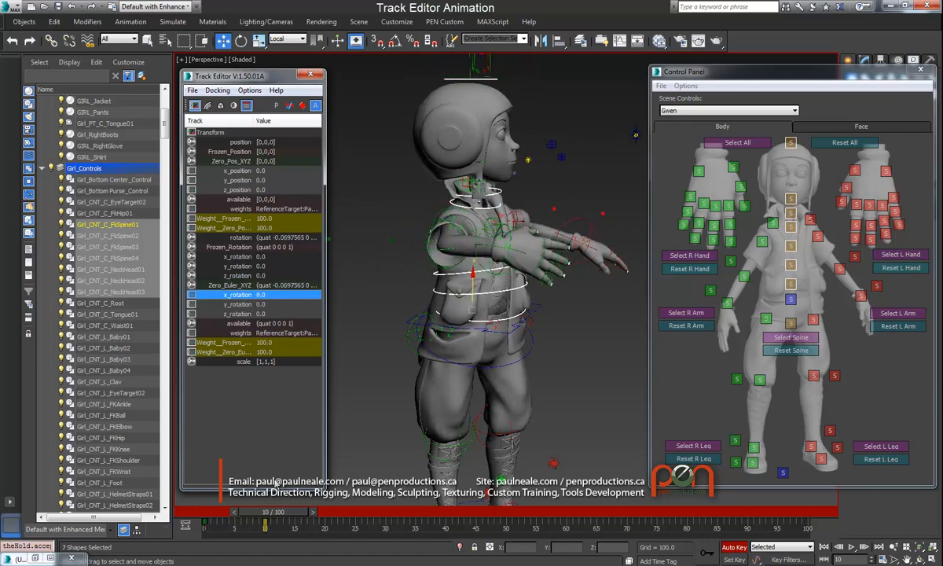
Filter for animated tracks and scrub the timeline back to frame 0 to review the spine motion.
left_click(303, 105)
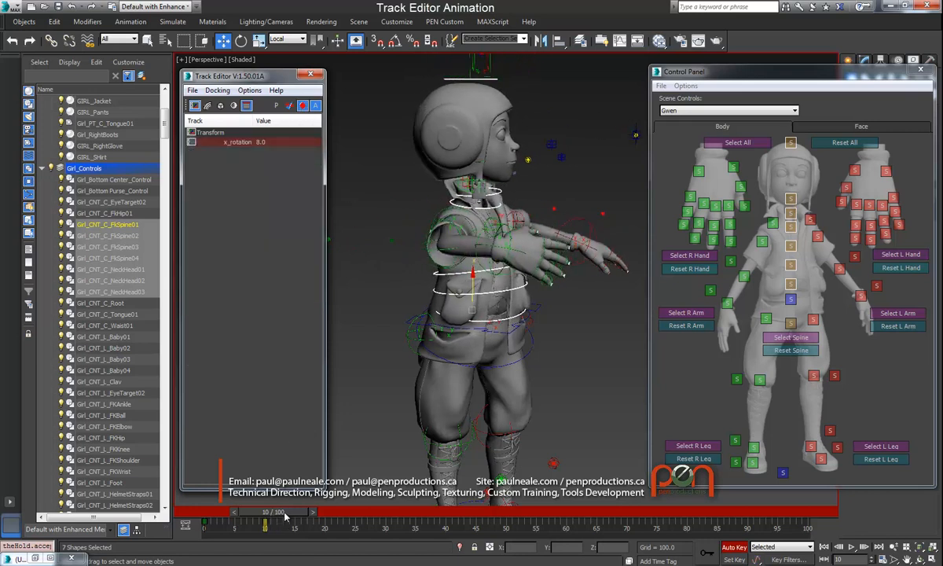
left_click_drag(279, 513, 230, 514)
left_click_drag(285, 515, 257, 514)
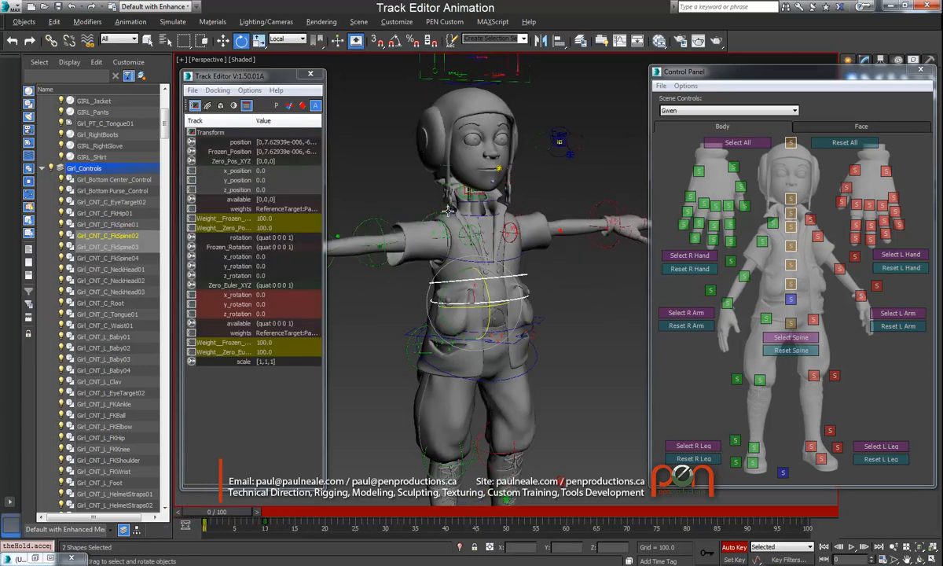
Scrub the Zero Euler x_rotation value of the FkSpine03 control at frame 0.
middle_click_drag(448, 210, 445, 219, "alt")
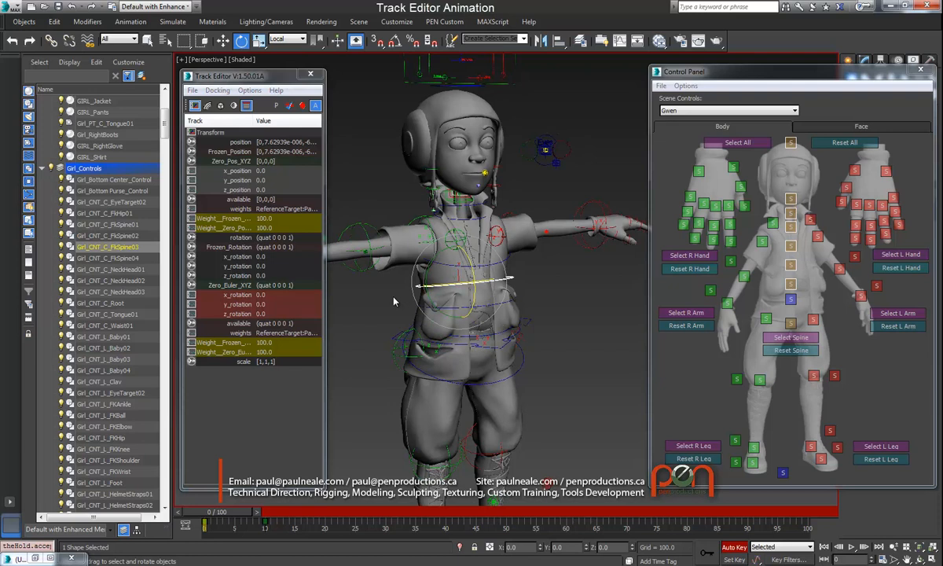
left_click(232, 295)
left_click_drag(233, 300, 261, 295)
Select the left IK wrist control, scrub its x_position to about -21, and fine-tune it with slowed scrubbing.
left_click(600, 206)
middle_click_drag(599, 207, 533, 243, "alt")
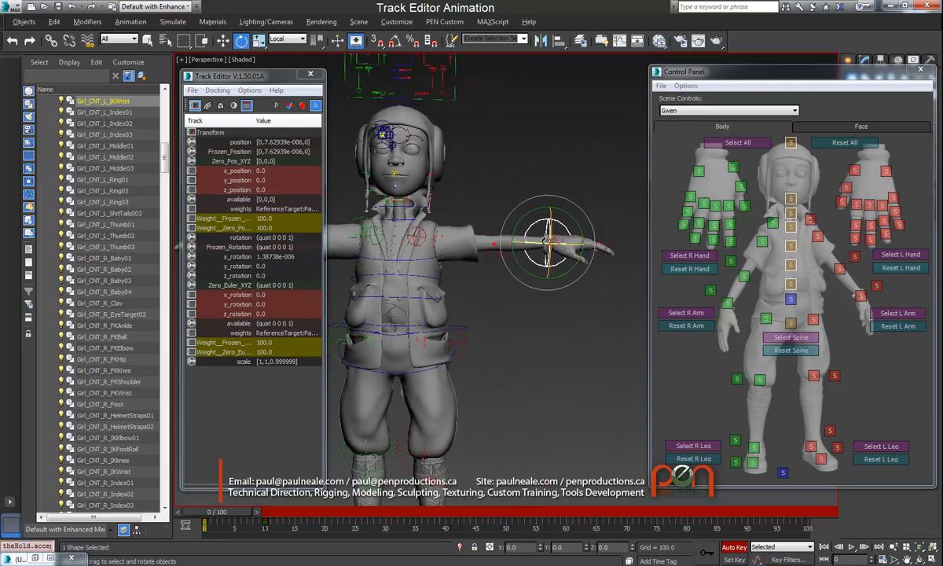
left_click(235, 169)
mouse_move(243, 171)
left_mouse_down()
mouse_move(210, 166)
mouse_move(212, 181)
mouse_move(246, 166)
mouse_move(233, 175)
mouse_move(261, 177)
left_mouse_up()
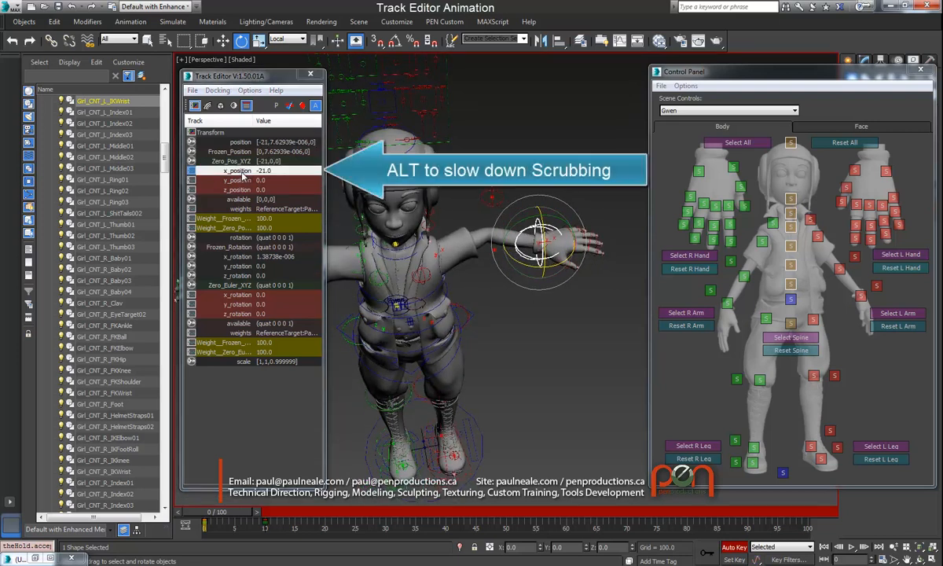
left_click(225, 175)
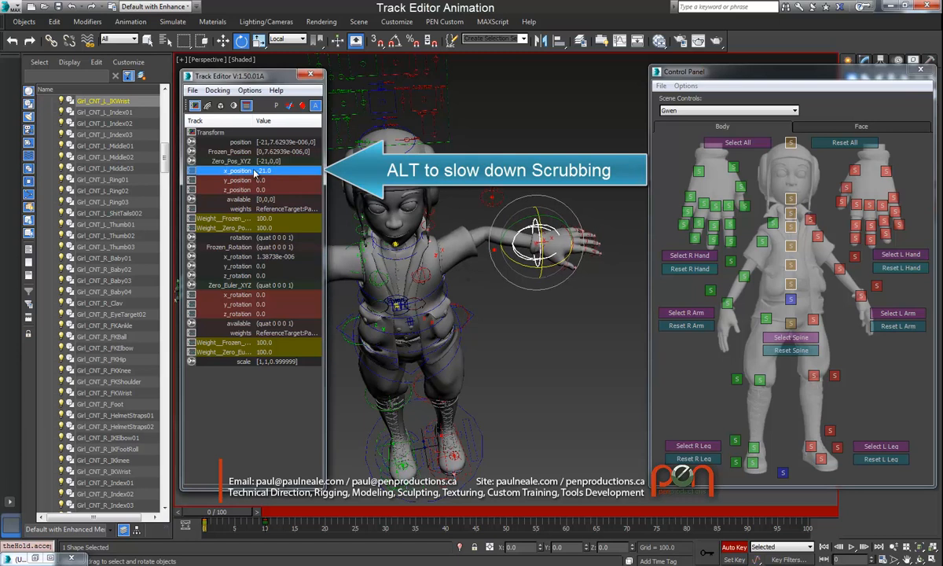
left_click_drag(232, 172, 240, 173, "alt")
Set the scrub value multiplier to 10x and scrub the left wrist's x_position to 51.
left_click(249, 90)
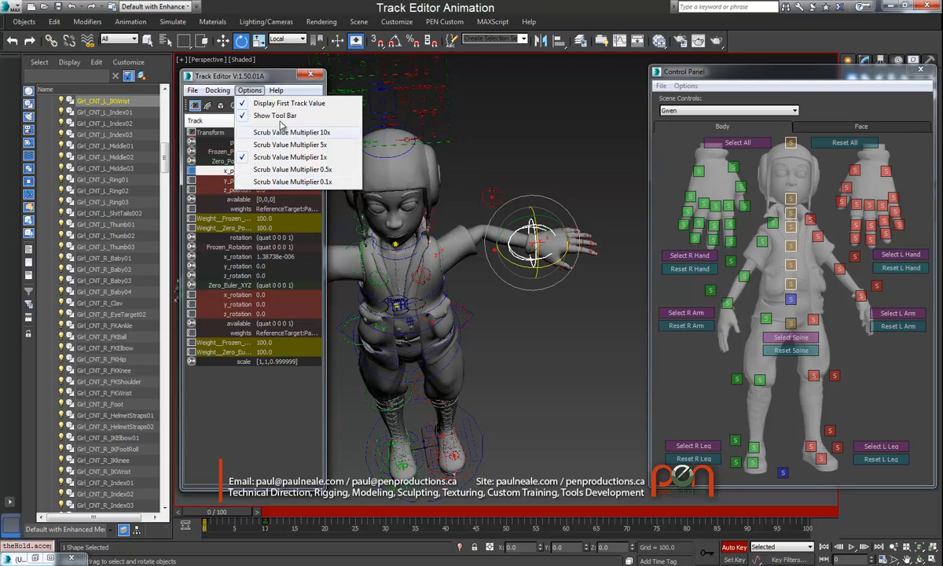
left_click(264, 132)
left_click_drag(240, 173, 244, 173)
Set the scrub value multiplier to 0.1x and scrub the left wrist's x_position to about -10.9.
left_click(249, 89)
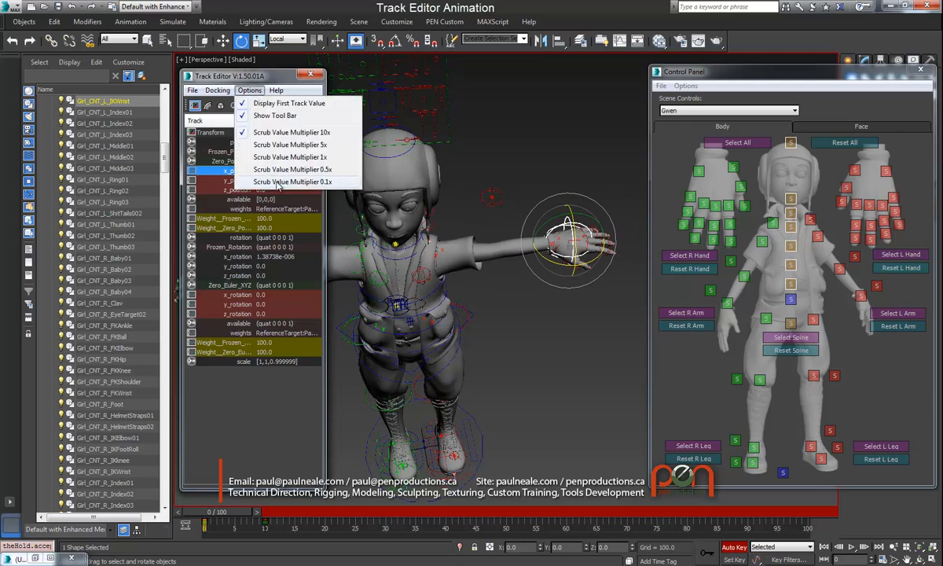
left_click(279, 182)
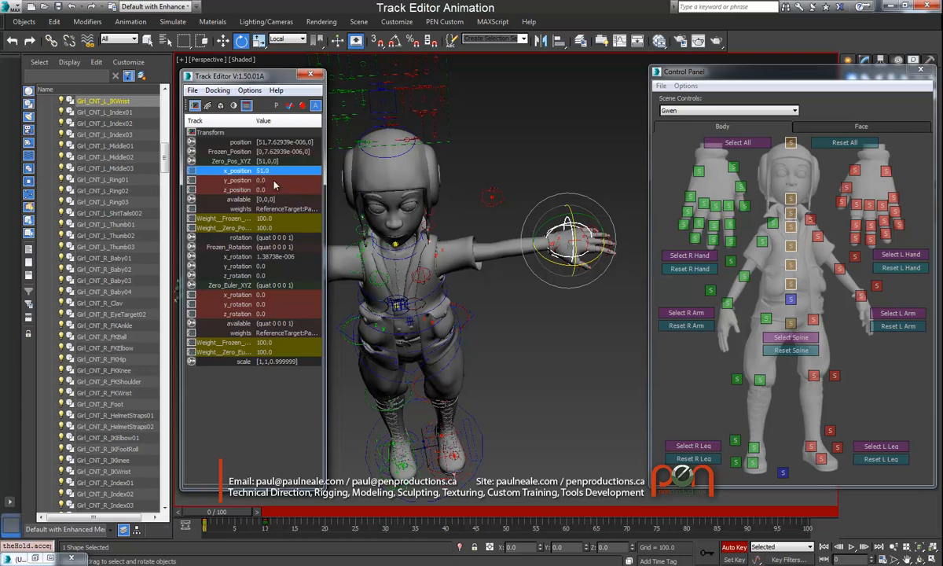
left_click_drag(220, 176, 248, 171)
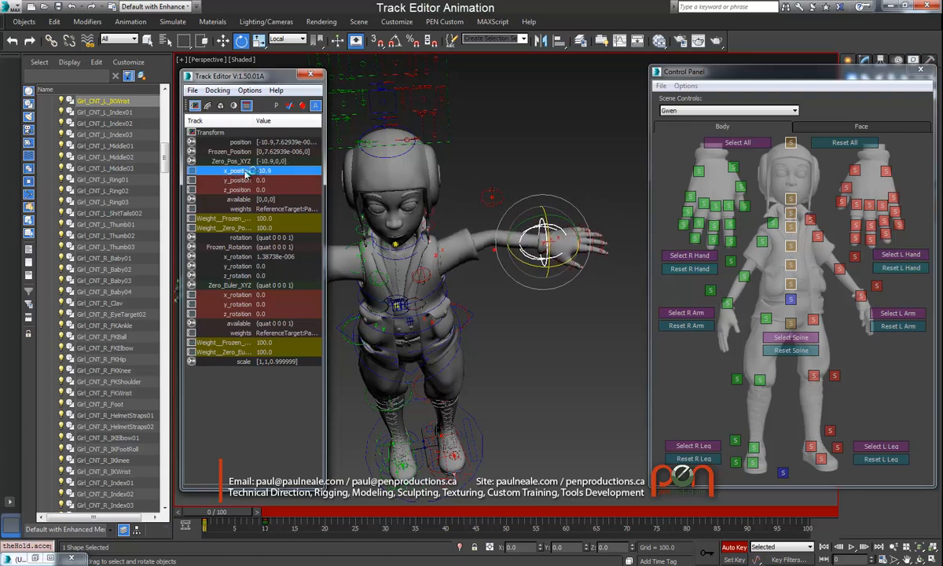
Check the left arm's IK FK Blend attribute on the wrist control.
middle_click_drag(465, 260, 484, 220, "alt")
middle_click_drag(489, 242, 486, 247, "alt")
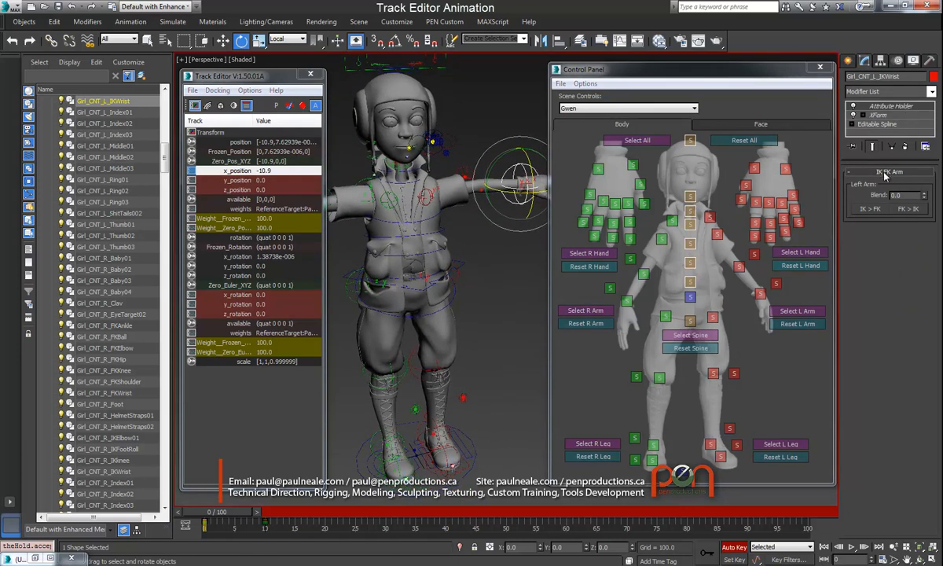
double_click(894, 196)
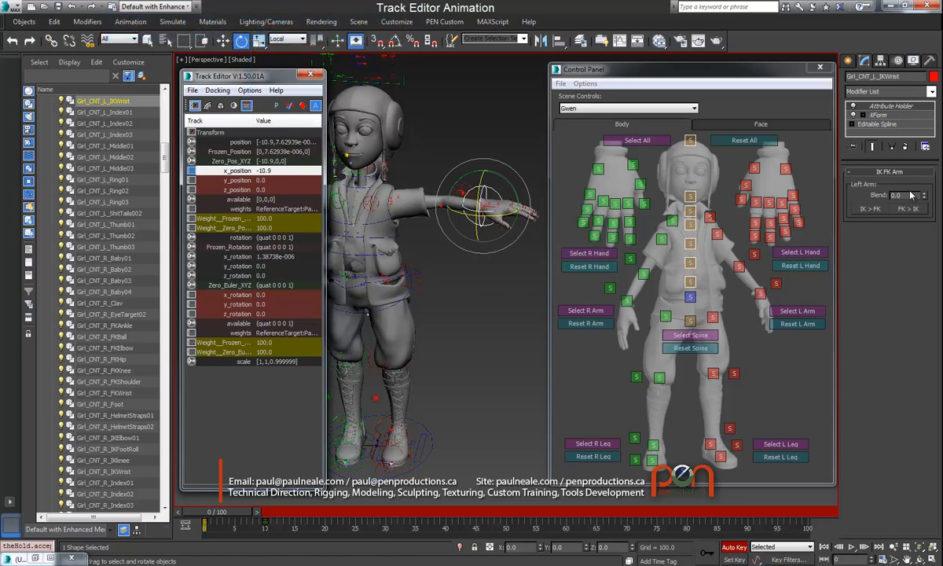
Show the modifier tracks and set leftIKFKArmBlend to 100 at frame 10.
left_click(207, 106)
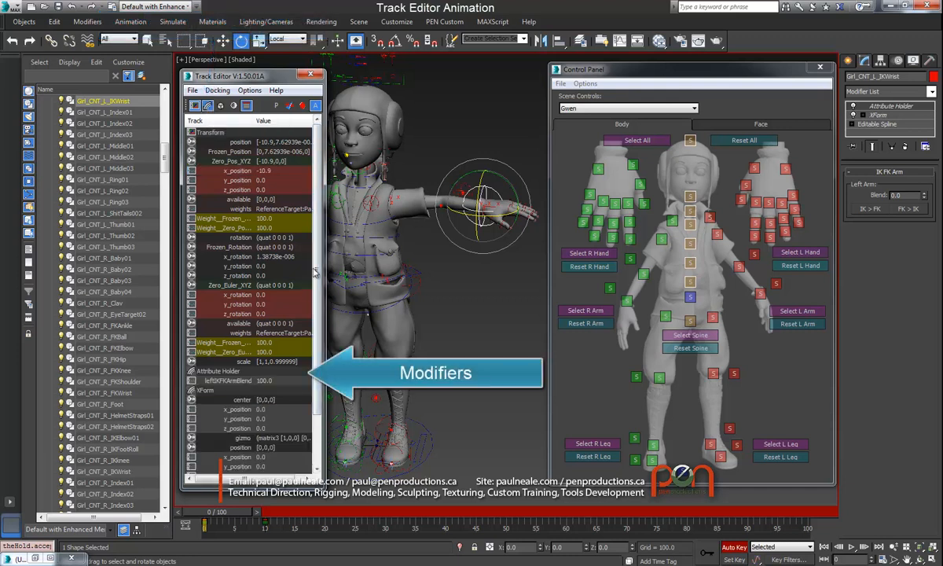
scroll(297, 439, "down", 3)
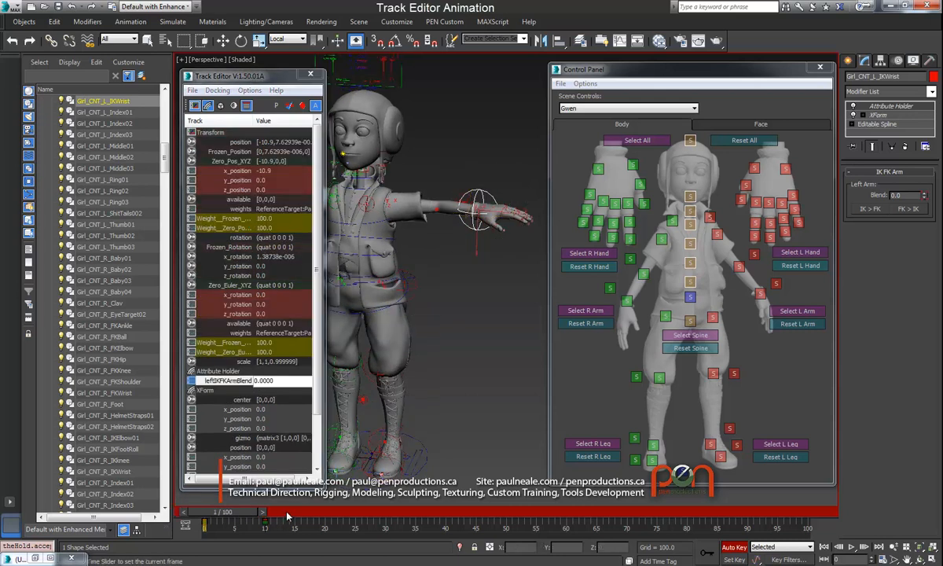
type("100")
key("Return")
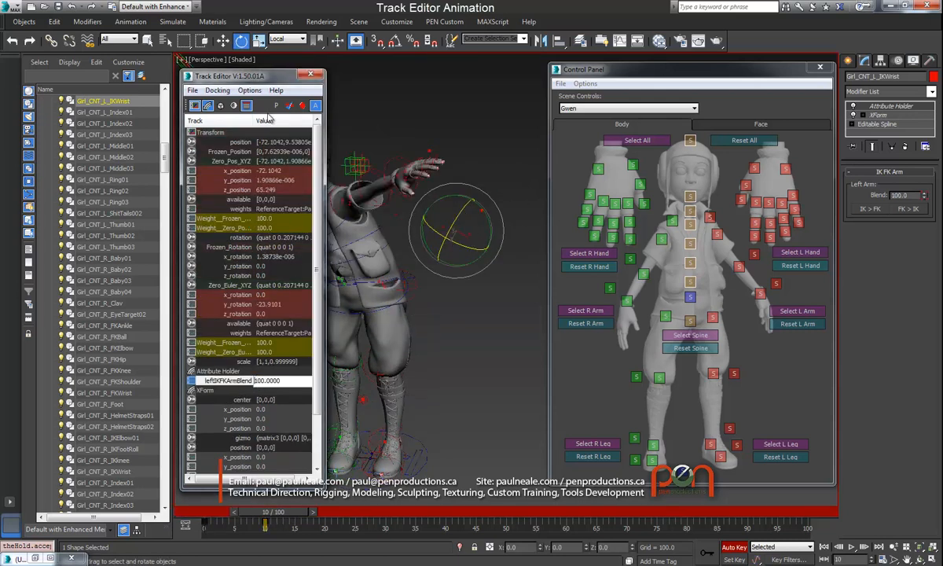
Scrub between frames 10 and 0 to review the arm blend, and filter for animated tracks.
middle_click_drag(455, 274, 472, 270, "alt")
left_click_drag(269, 514, 212, 519)
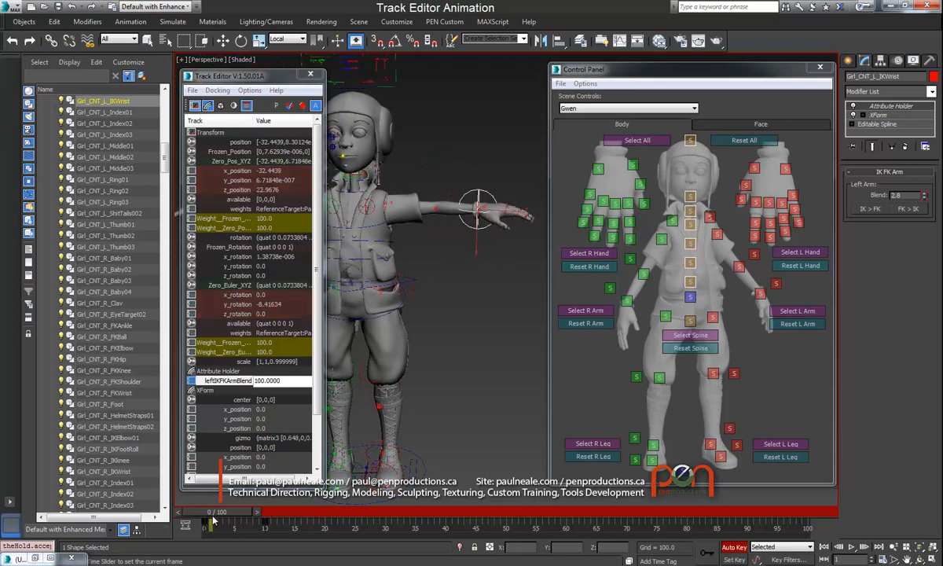
left_click(258, 516)
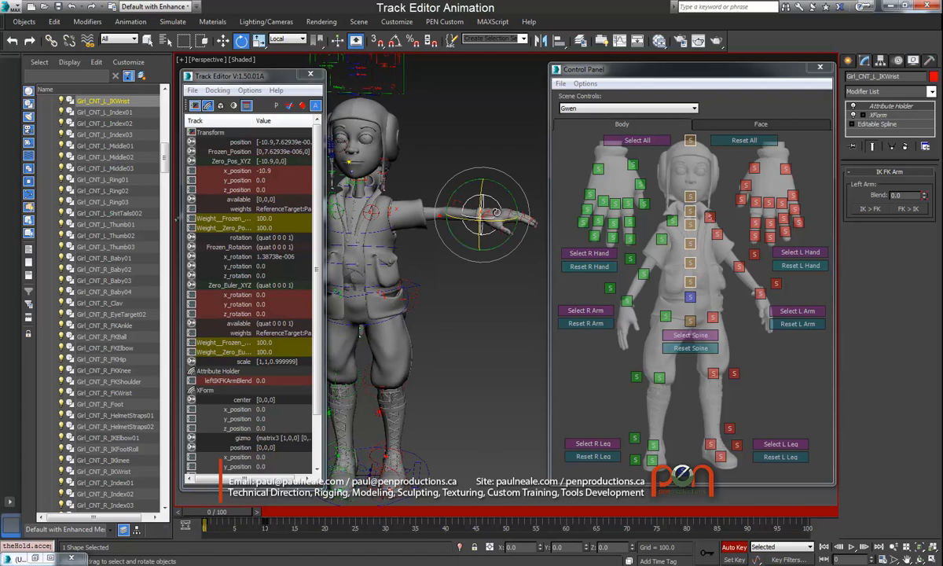
left_click(304, 108)
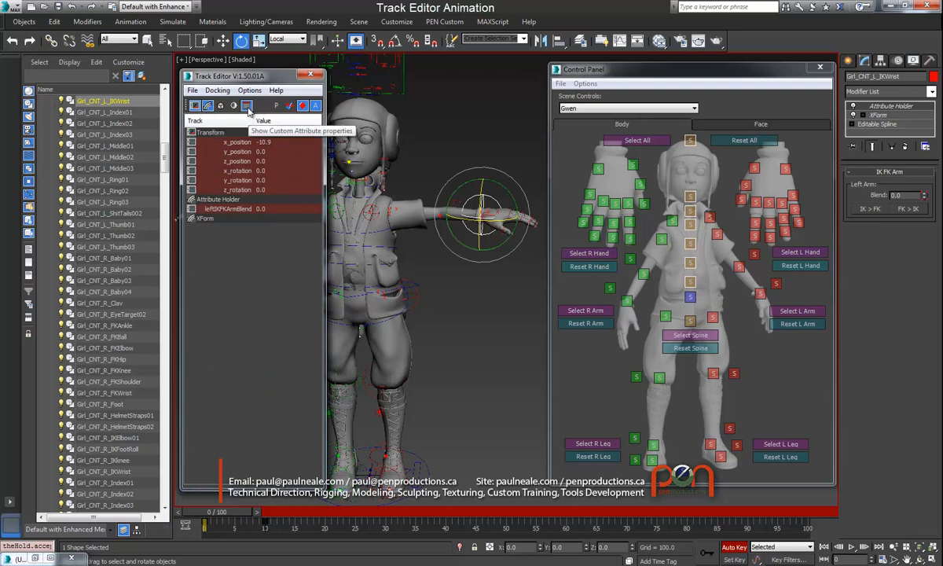
left_click(259, 515)
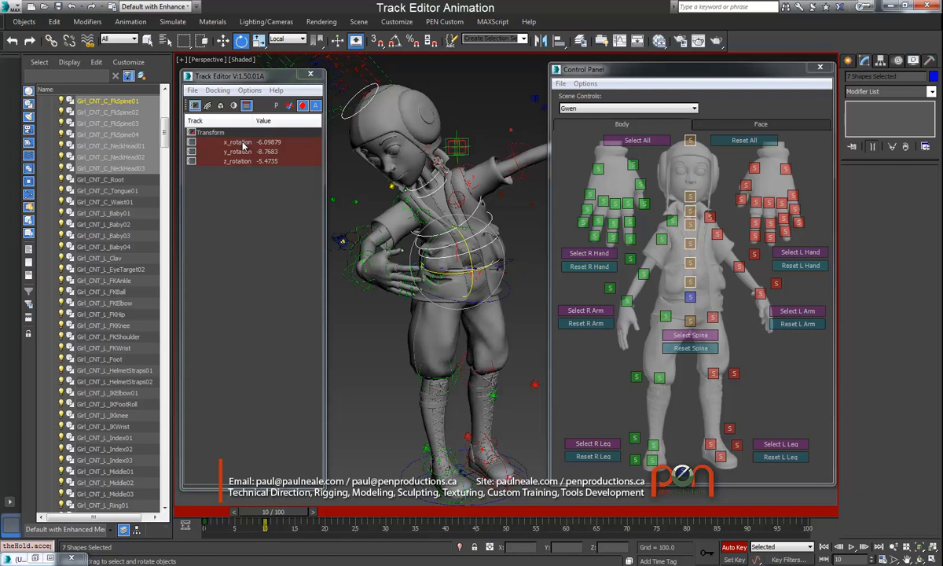
Select the spine and neck controls' x, y and z_rotation tracks, view their curves in Track View, and close it.
left_click_drag(244, 150, 246, 162)
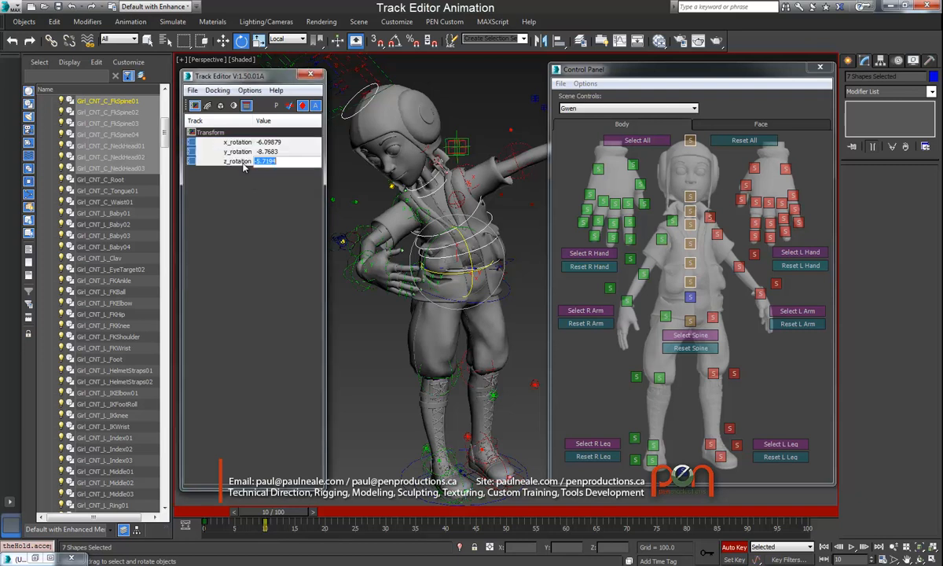
right_click(245, 163)
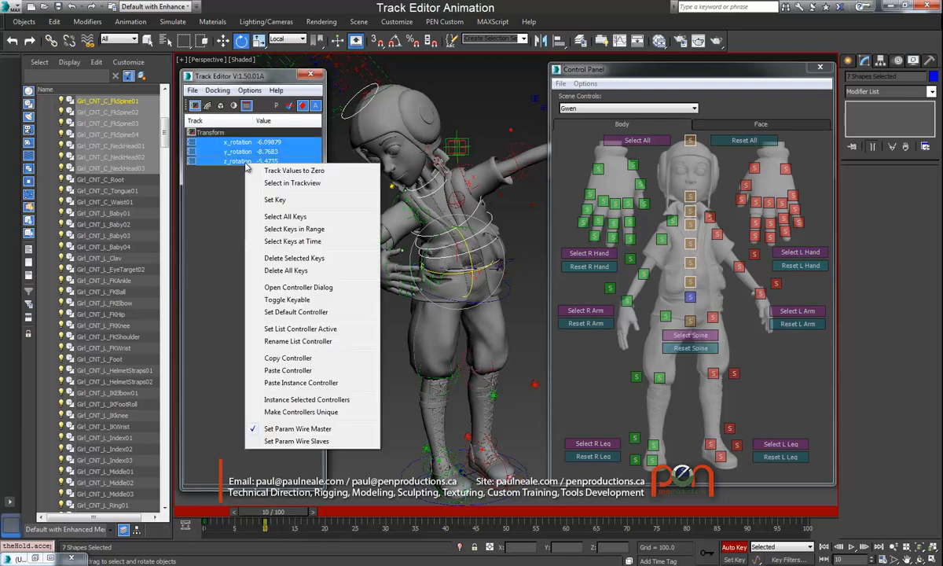
left_click(295, 183)
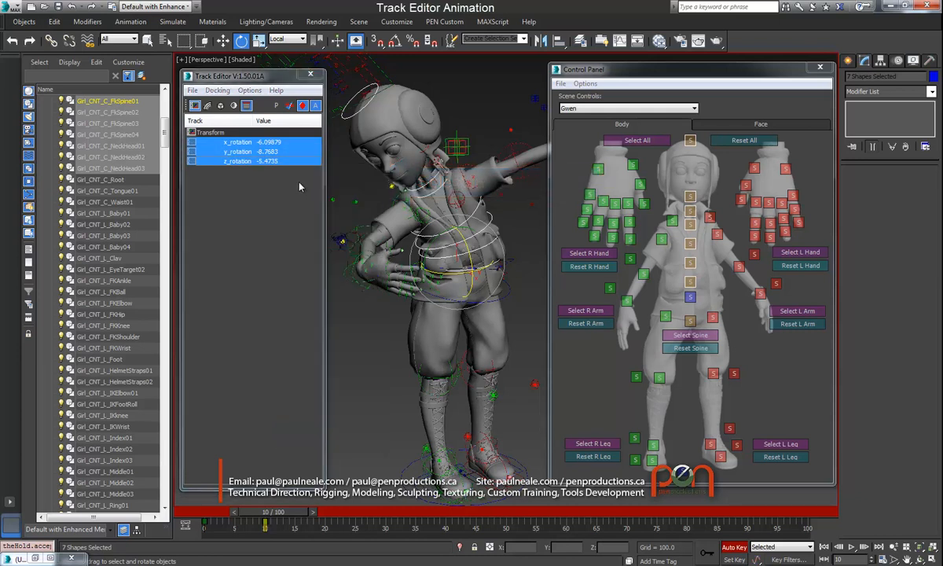
left_click_drag(331, 72, 586, 171)
left_click_drag(673, 367, 761, 412)
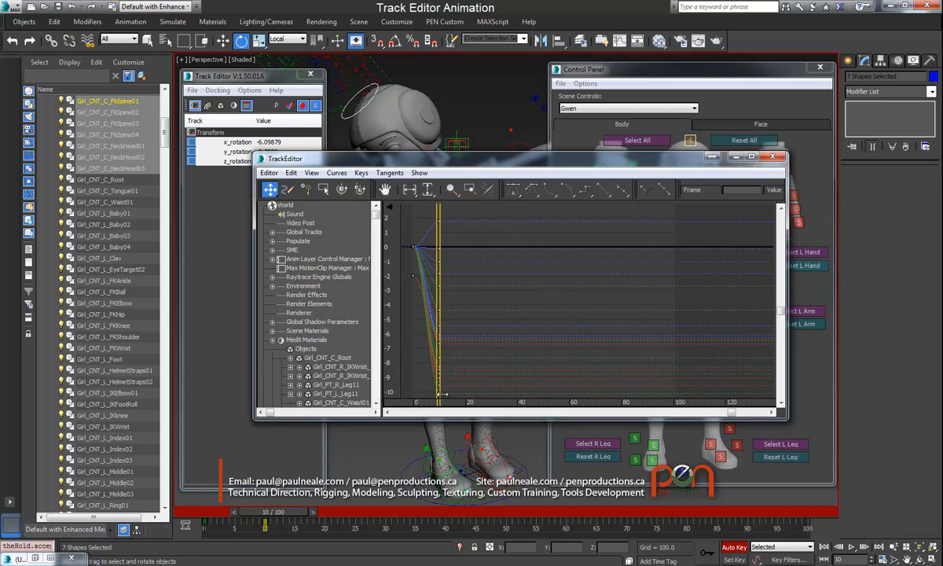
left_click(773, 156)
Set keys on the selected x, y and z_rotation tracks at frames 10 and 20.
right_click(257, 144)
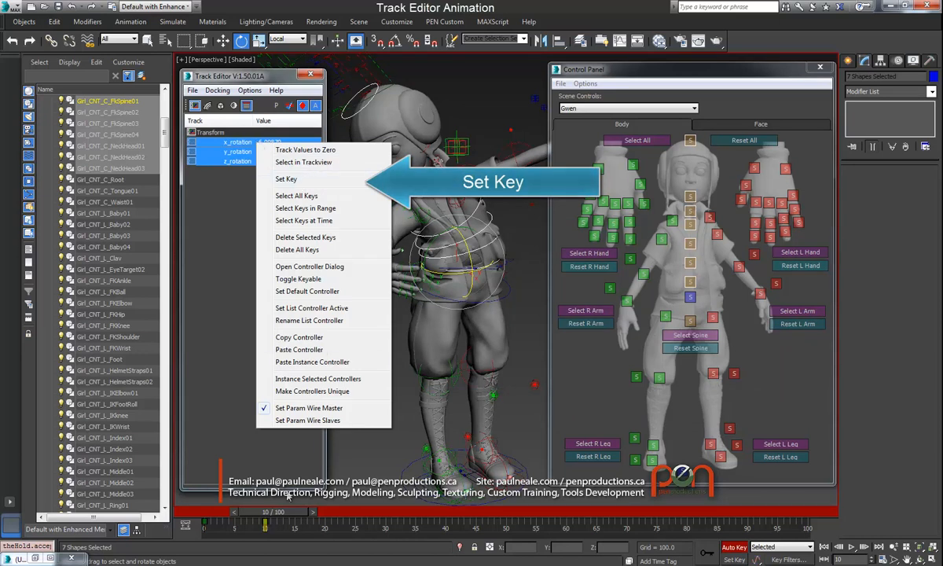
left_click(301, 180)
left_click(318, 511)
left_click(326, 534)
key("e")
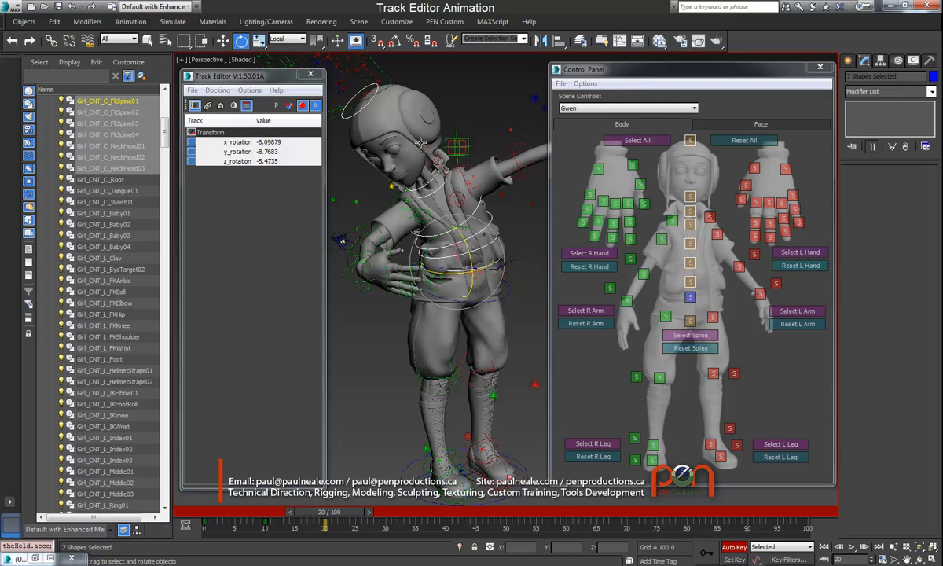
right_click(249, 144)
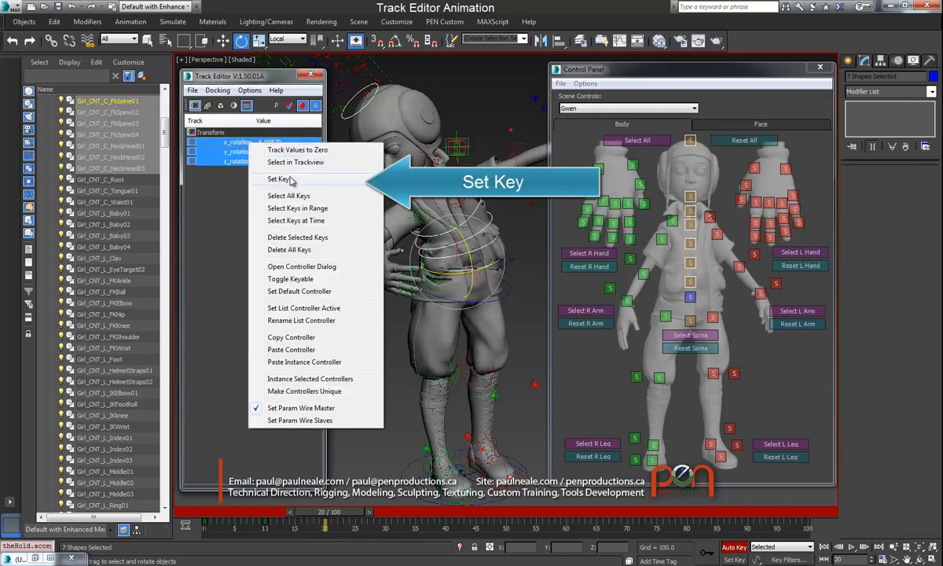
left_click(273, 172)
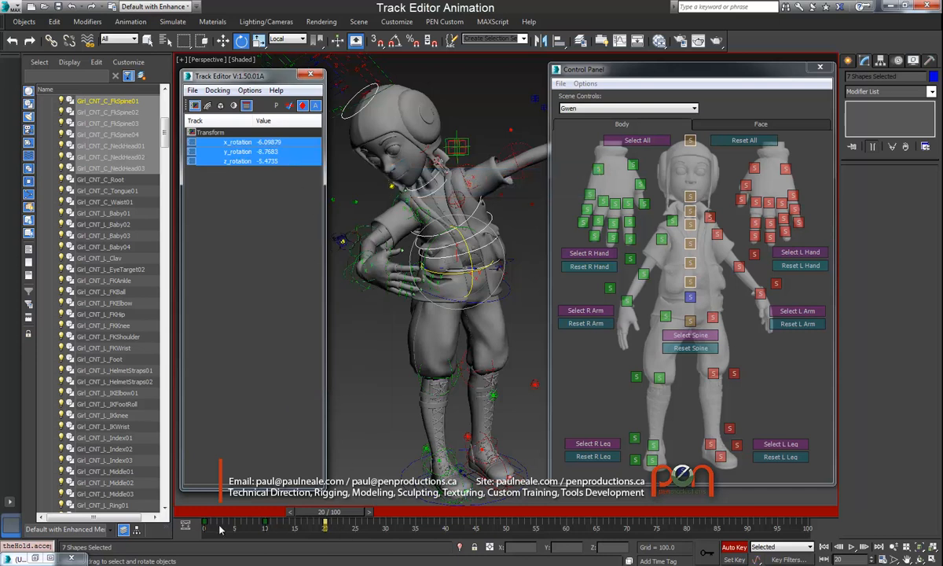
Select all keys of the rotation tracks, and reselect only the keys within the active time range.
right_click(251, 141)
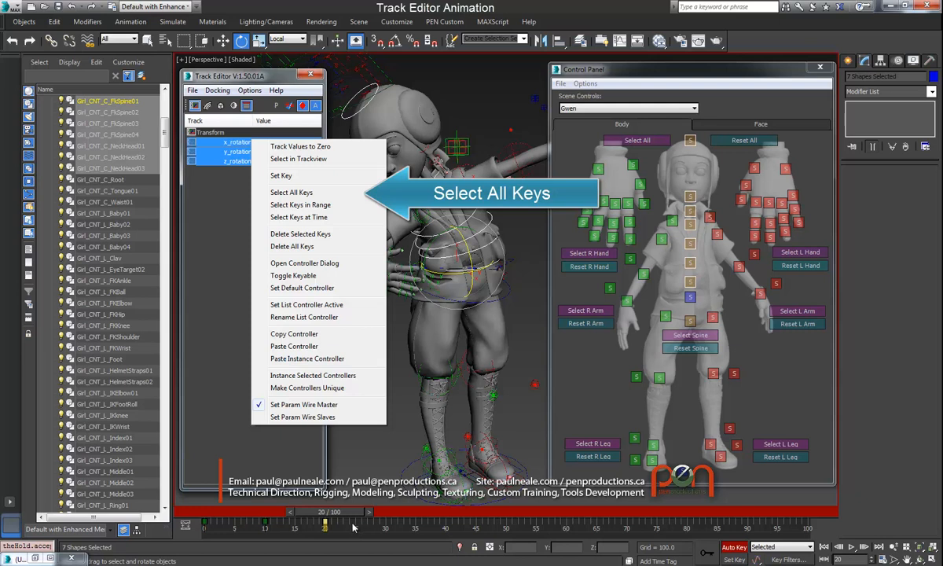
left_click(287, 197)
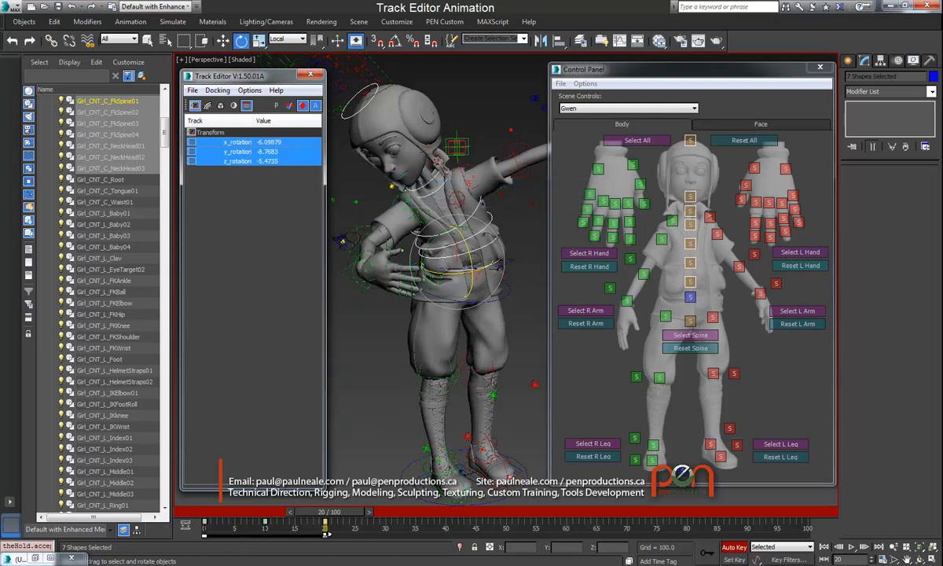
right_click(252, 141)
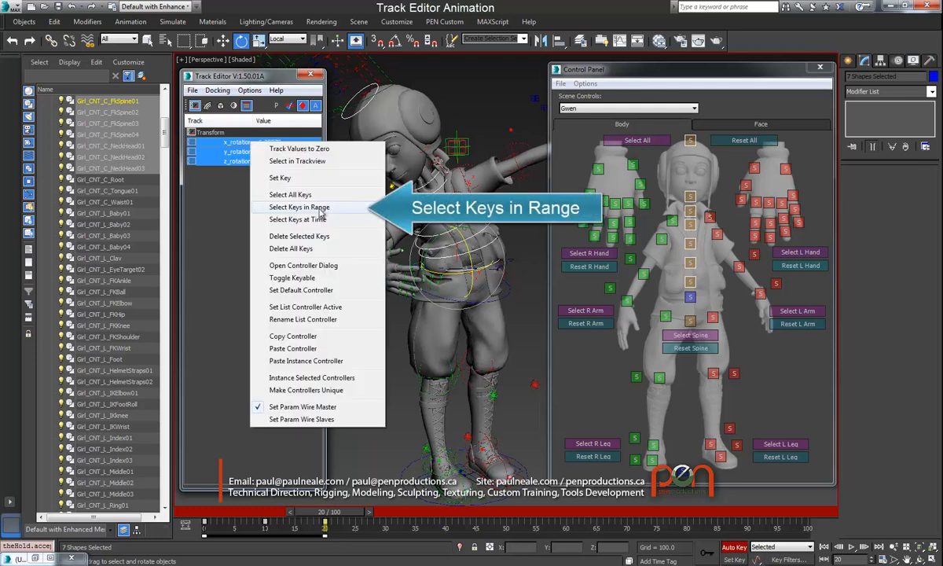
left_click(317, 207)
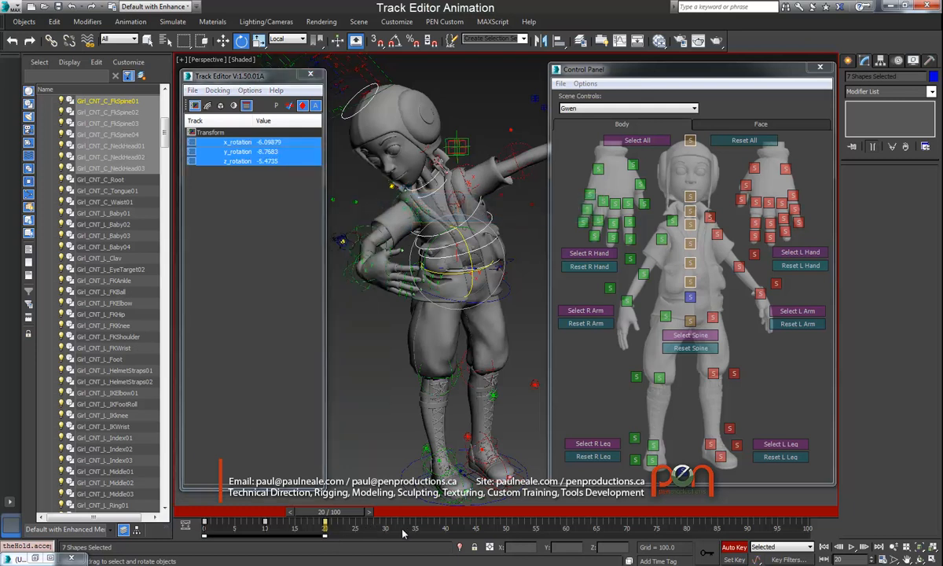
right_click(249, 136)
left_click(306, 213)
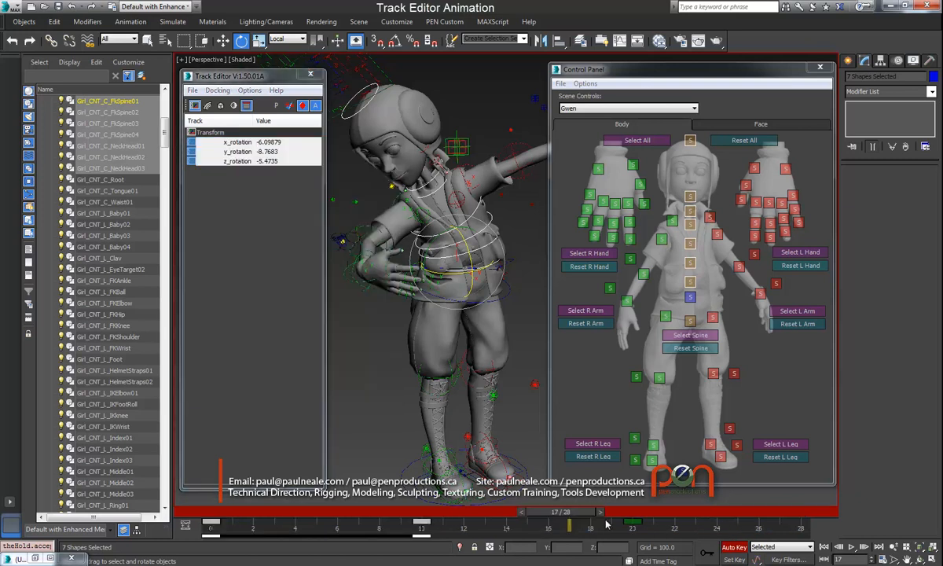
Select the rotation tracks' keys at frame 20 with Select Keys at Time, and delete all keys of these tracks.
right_click(248, 145)
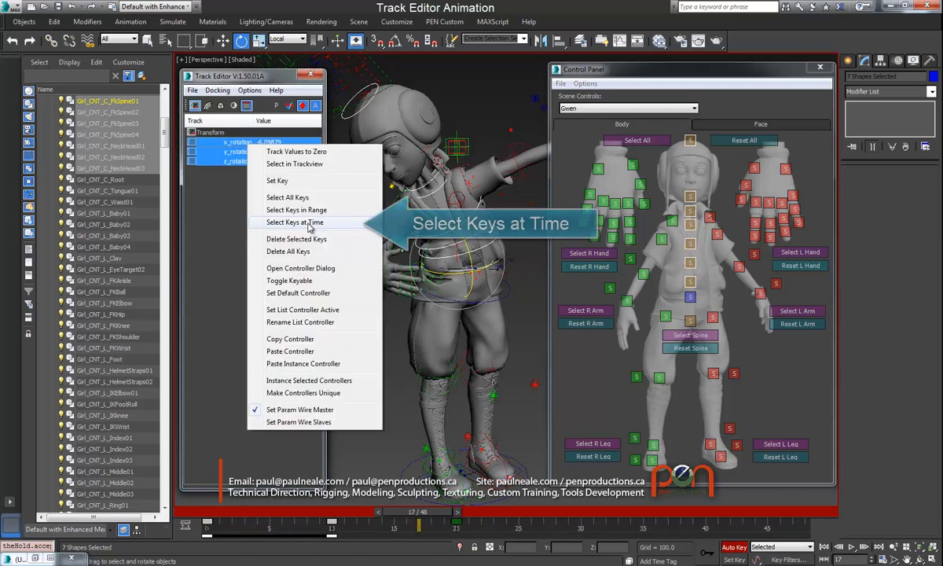
left_click(309, 224)
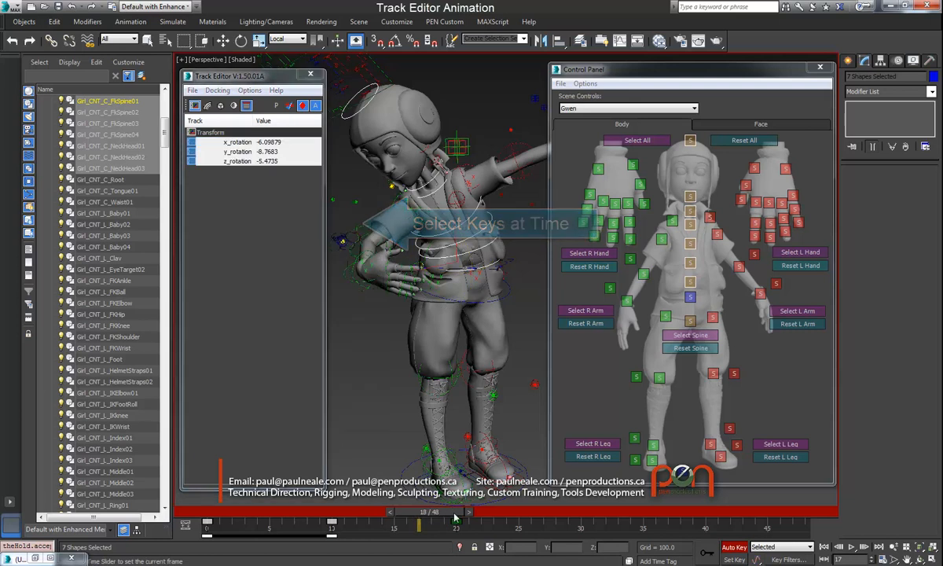
right_click(243, 143)
left_click(286, 222)
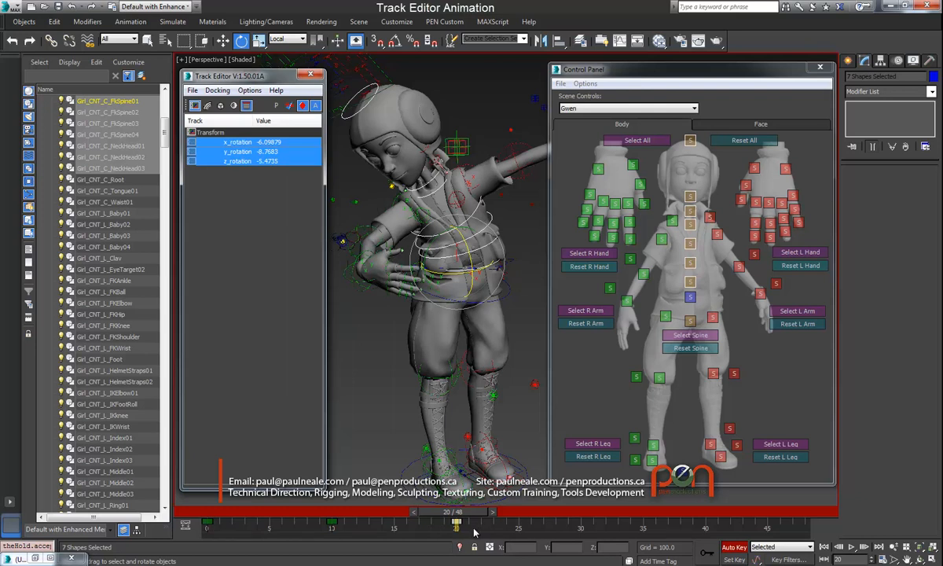
right_click(269, 143)
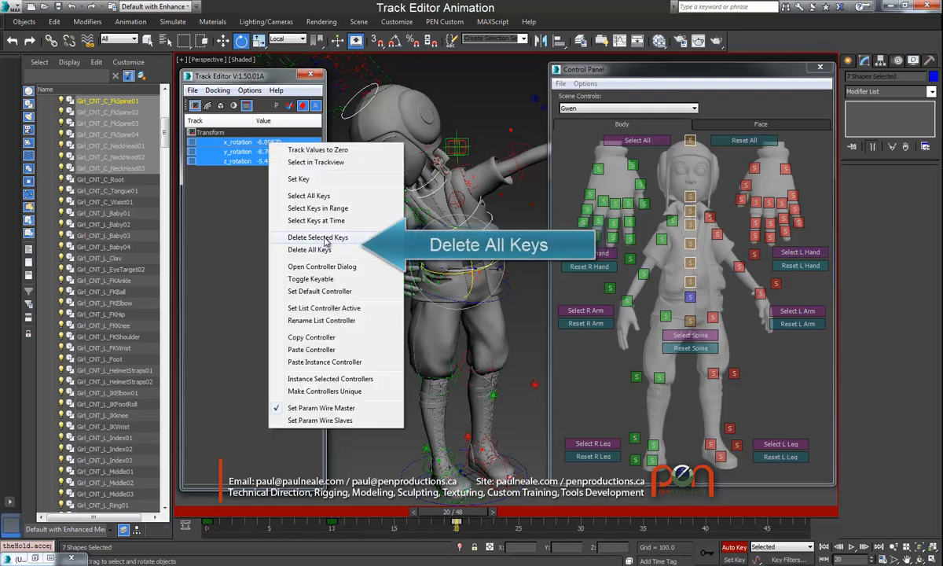
left_click(287, 246)
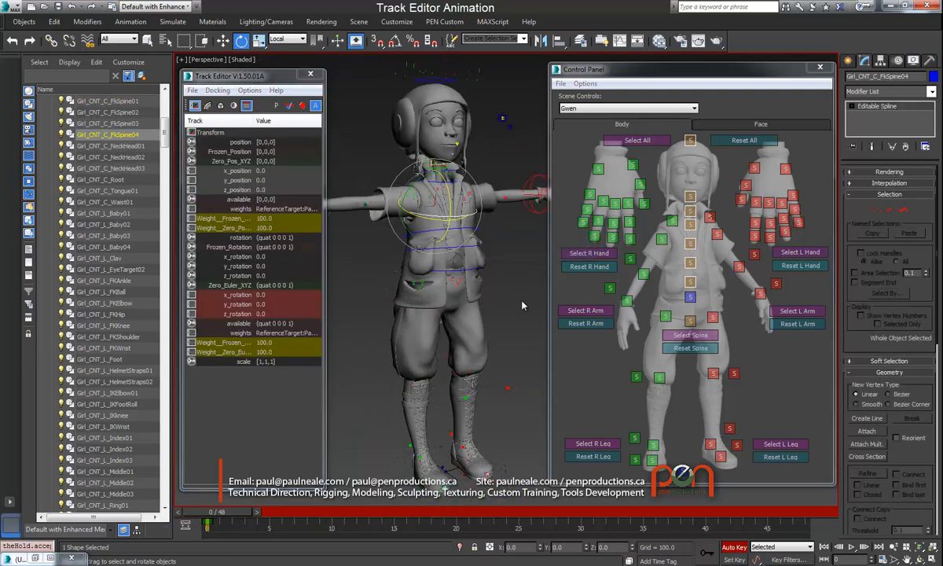